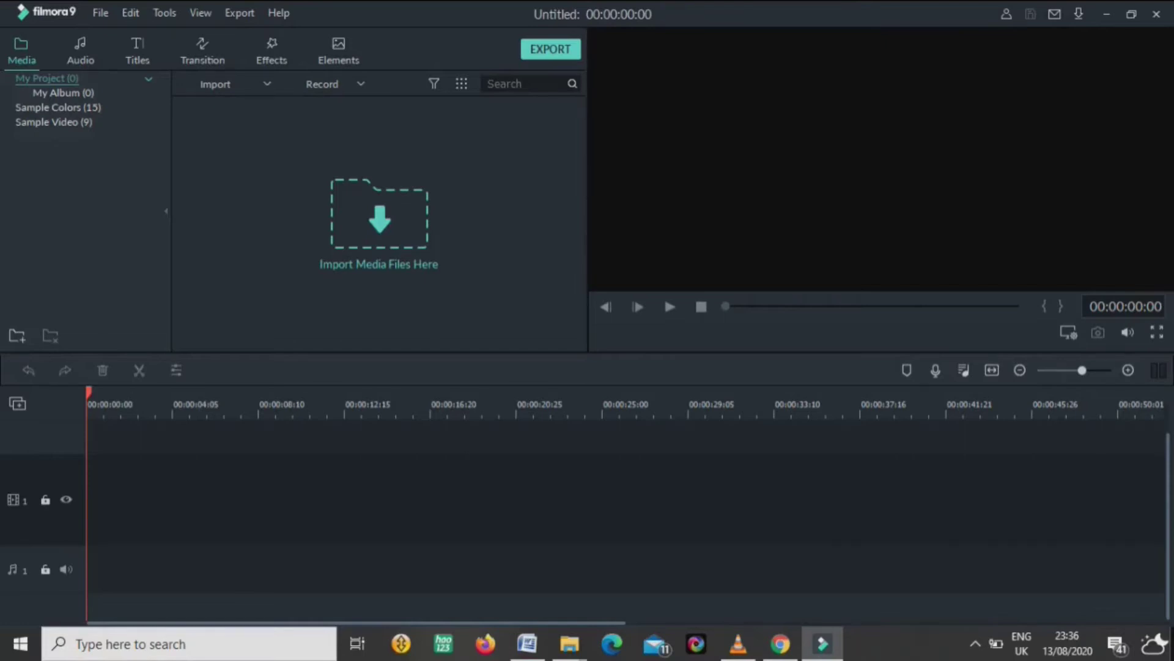
# Import the video 20200813_230325 from the New folder subfolder and add it to the timeline, keeping the current project settings
pyautogui.click(379, 219)
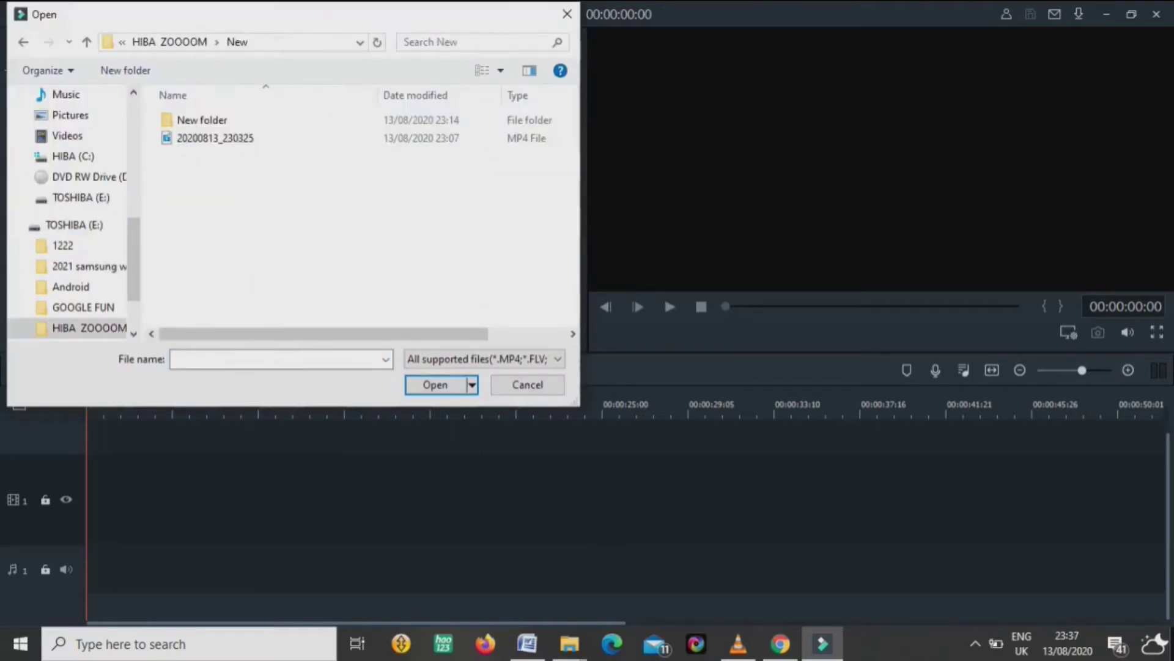
pyautogui.doubleClick(215, 121)
pyautogui.doubleClick(216, 121)
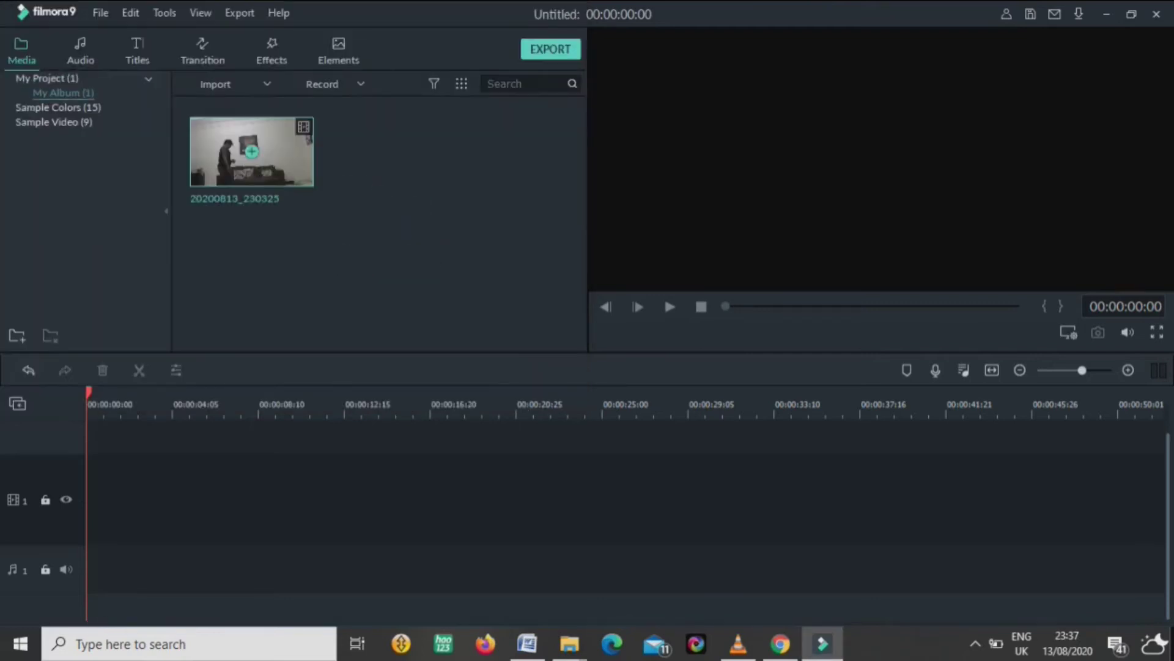
pyautogui.click(252, 151)
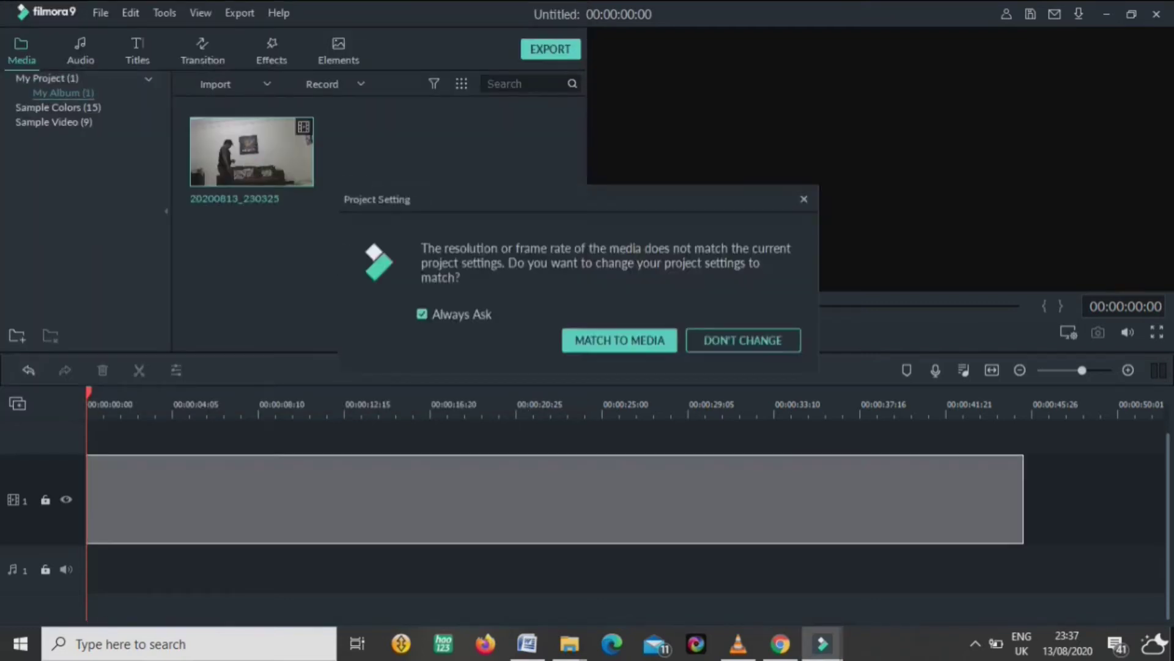
pyautogui.click(743, 340)
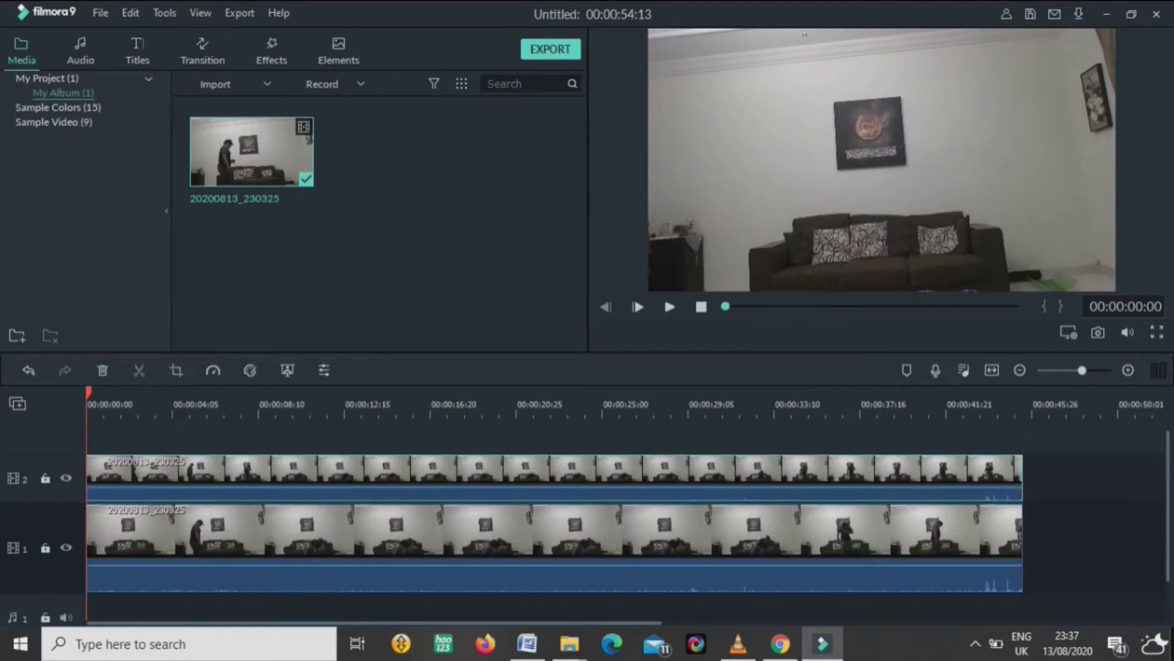
# Split the clip on video track 2 at 00:00:26:00, where the man is lying on the sofa
pyautogui.click(474, 404)
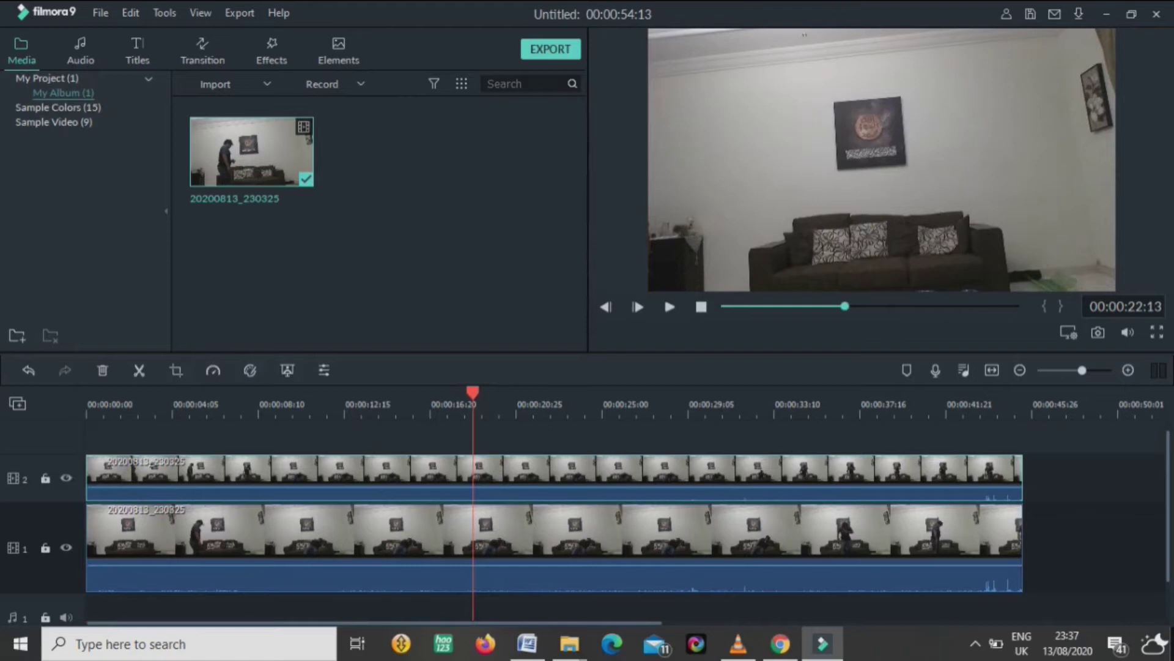
pyautogui.click(523, 404)
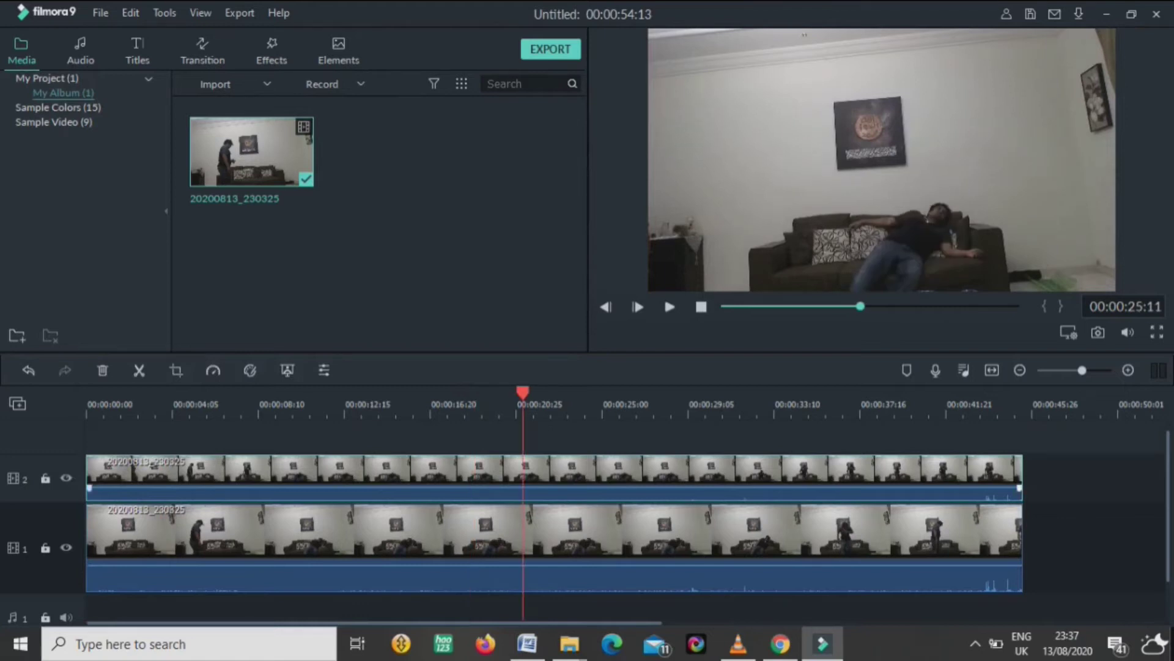
pyautogui.moveTo(523, 394); pyautogui.dragTo(617, 393)
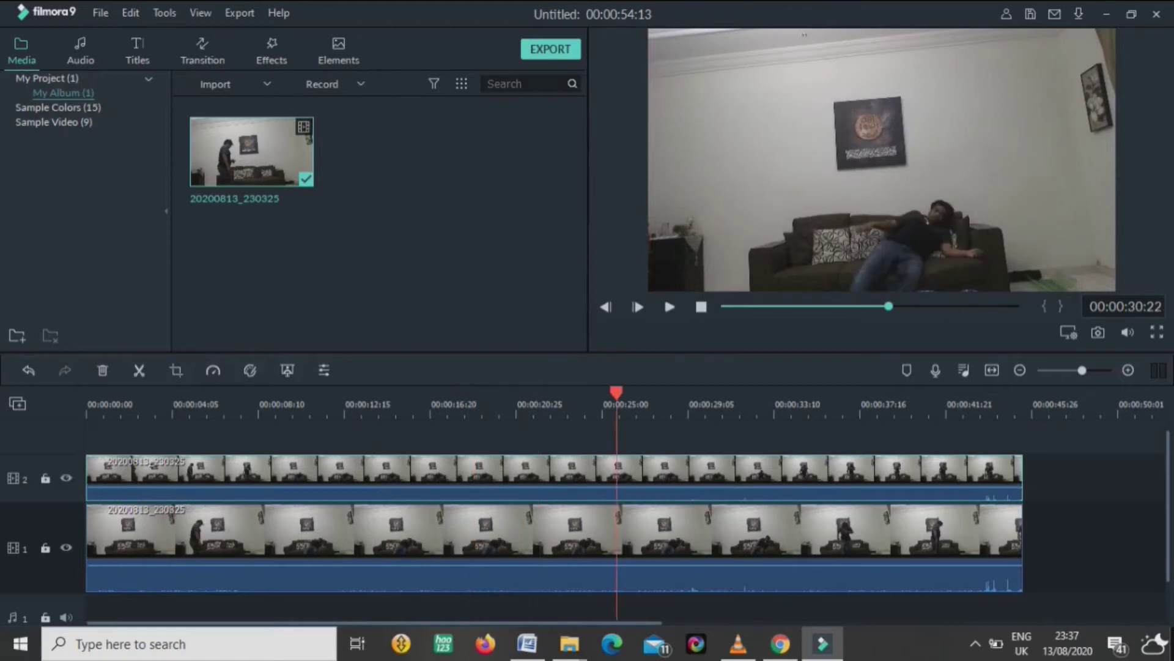
pyautogui.moveTo(888, 307); pyautogui.dragTo(887, 307)
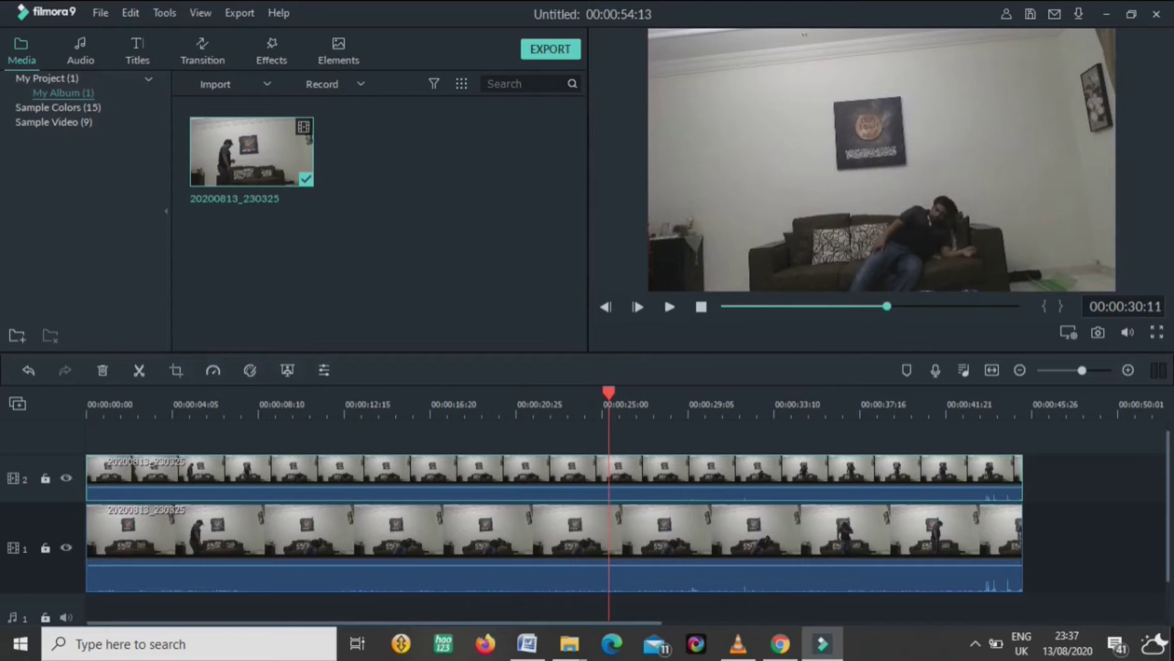
pyautogui.moveTo(887, 307); pyautogui.dragTo(863, 307)
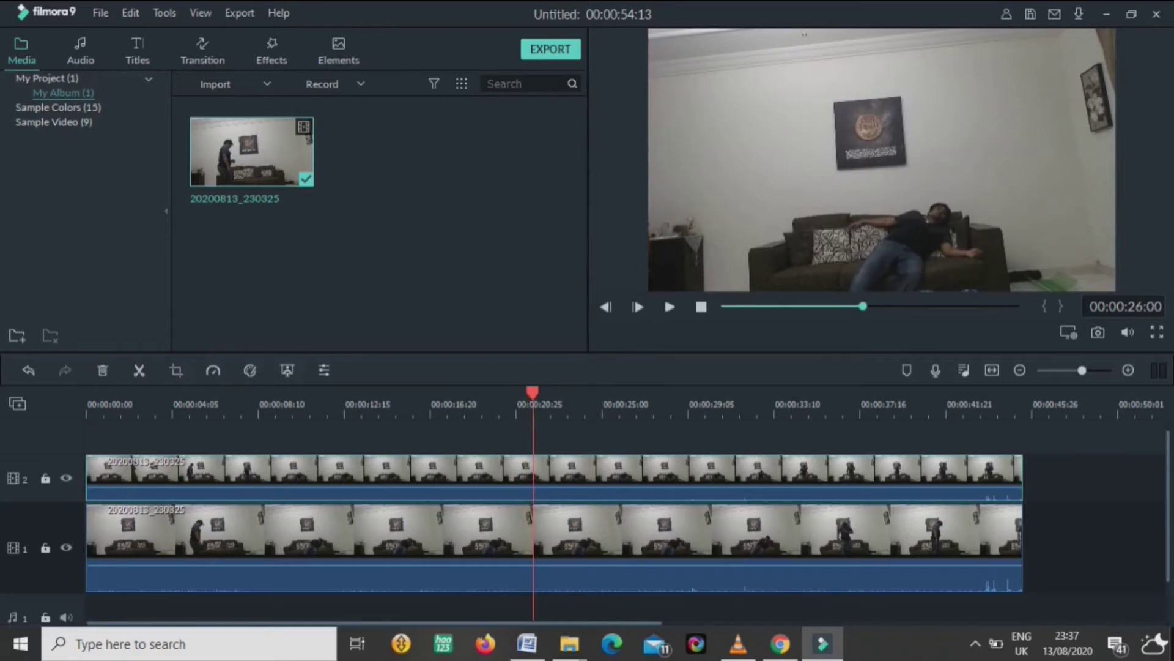
pyautogui.hotkey('ctrl', 'b')
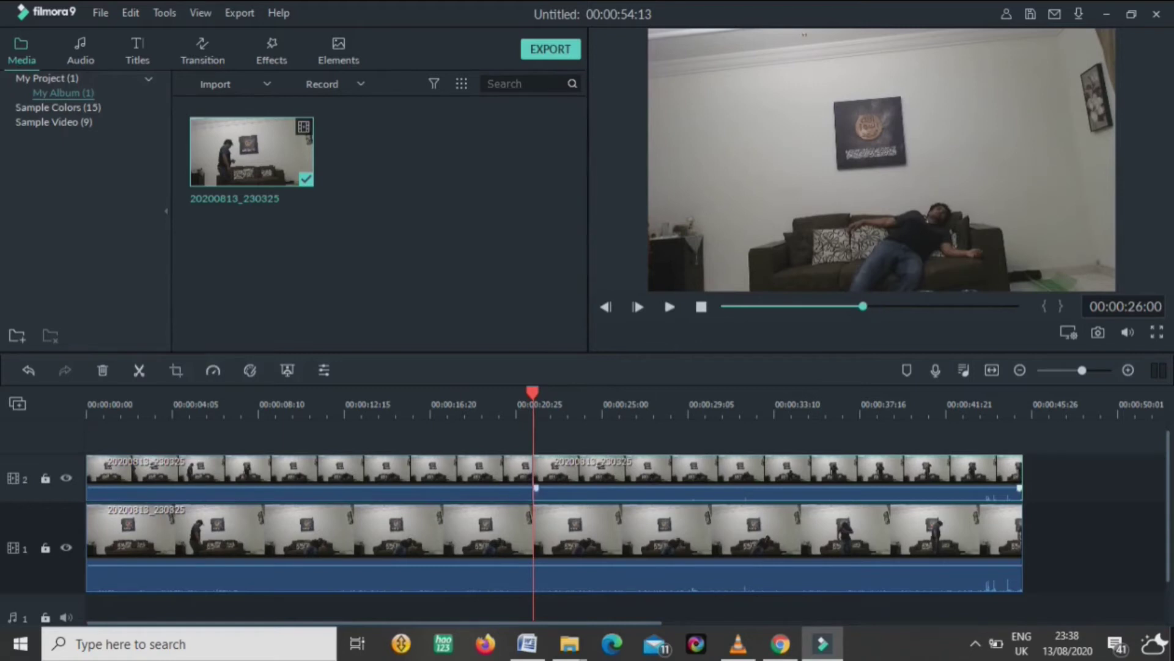
# Shift the clip on video track 1 forward in time so it extends past the end of the track 2 clips
pyautogui.click(550, 532)
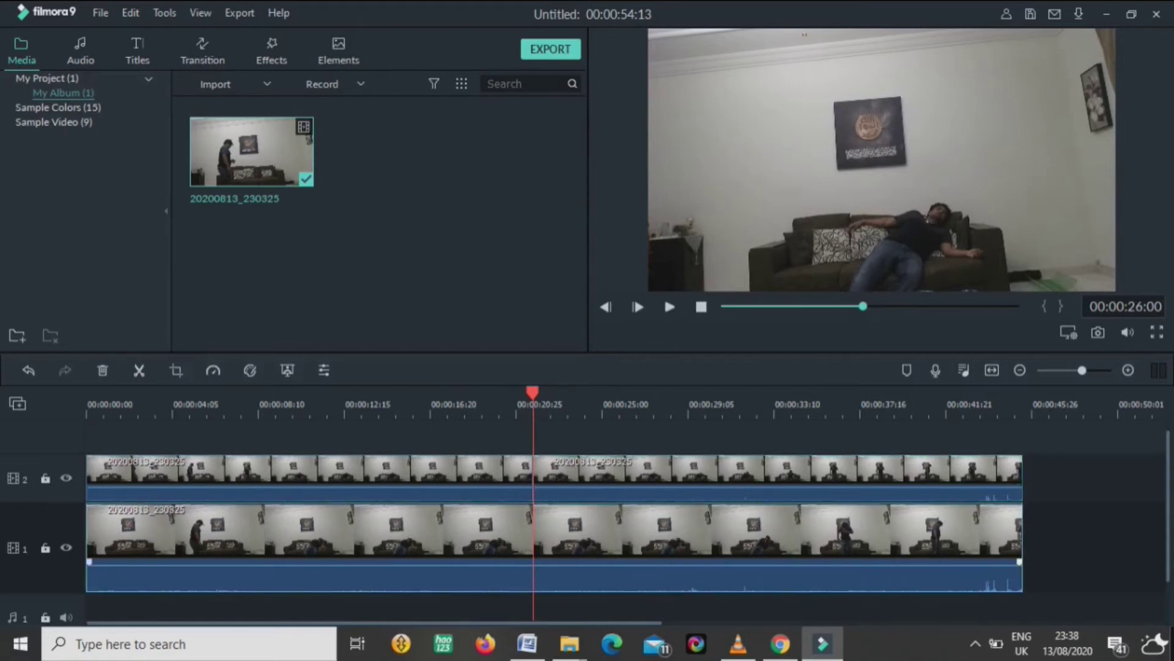
pyautogui.click(309, 471)
pyautogui.click(789, 474)
pyautogui.click(834, 526)
pyautogui.click(881, 471)
pyautogui.click(856, 527)
pyautogui.press('Escape')
pyautogui.hscroll(5, 550, 520)
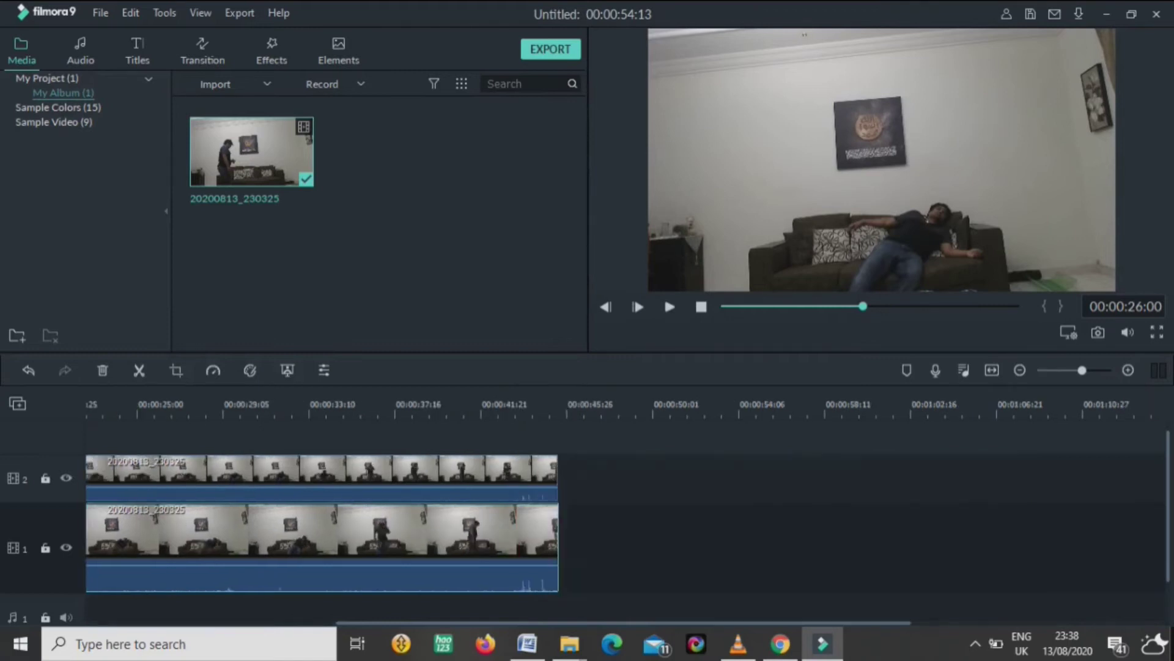
pyautogui.moveTo(558, 541); pyautogui.dragTo(758, 542)
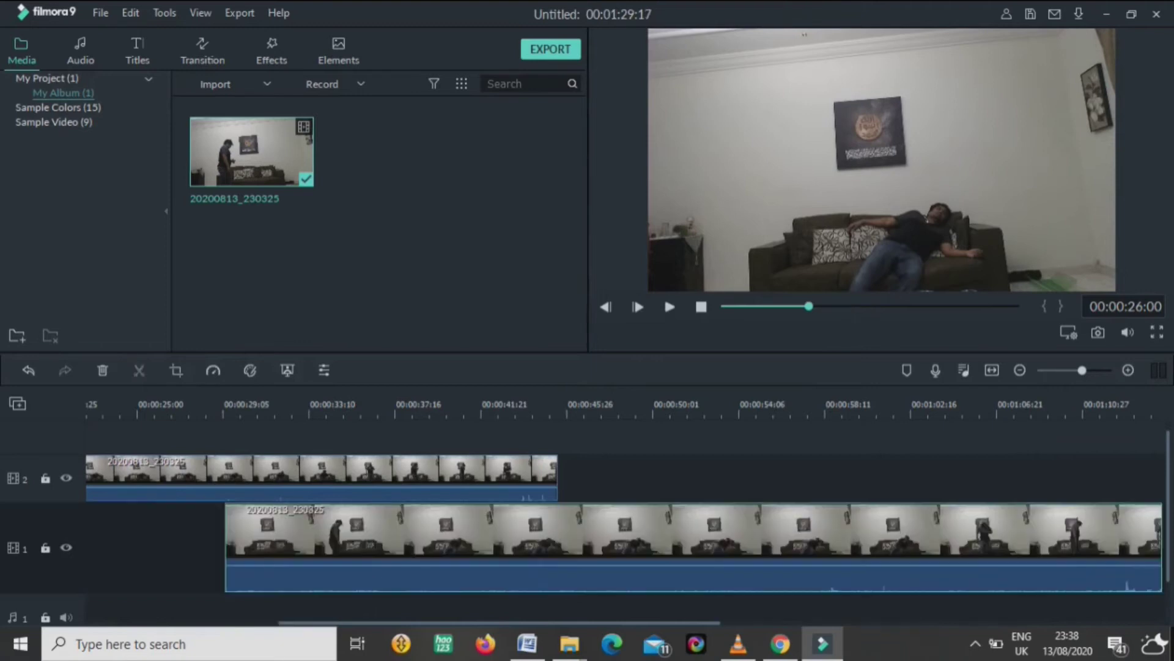
# Cut off the track 1 clip after 00:01:02:07 and move the kept piece back to the start of the timeline
pyautogui.click(758, 407)
pyautogui.moveTo(757, 394); pyautogui.dragTo(692, 394)
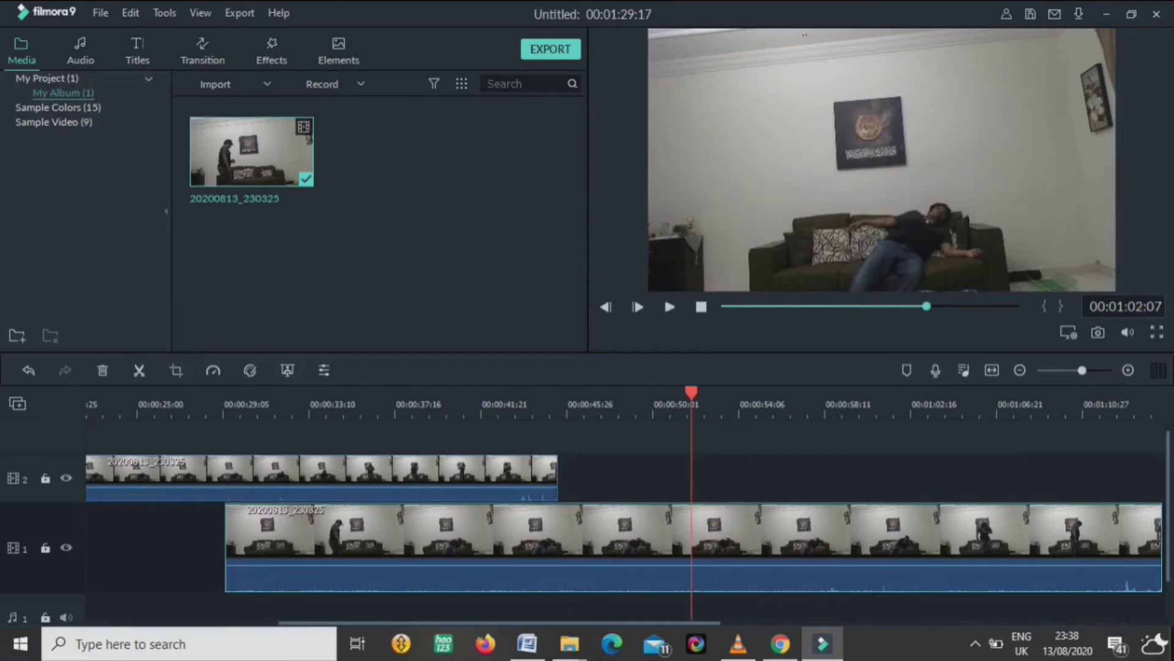
pyautogui.hotkey('ctrl', 'b')
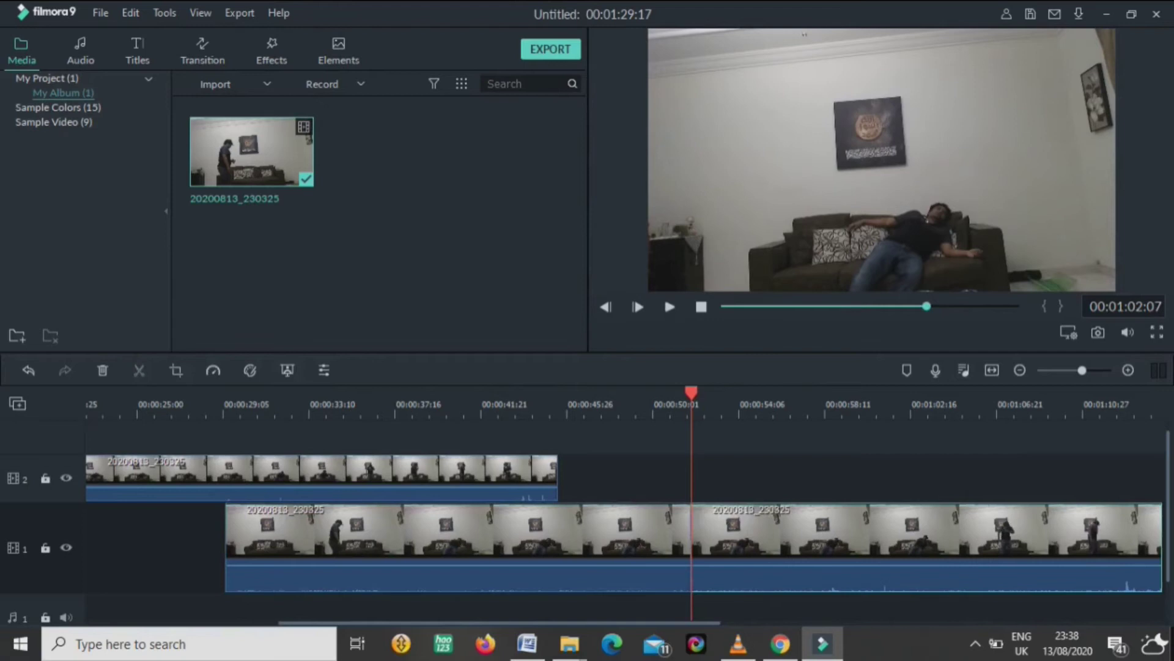
pyautogui.press('Delete')
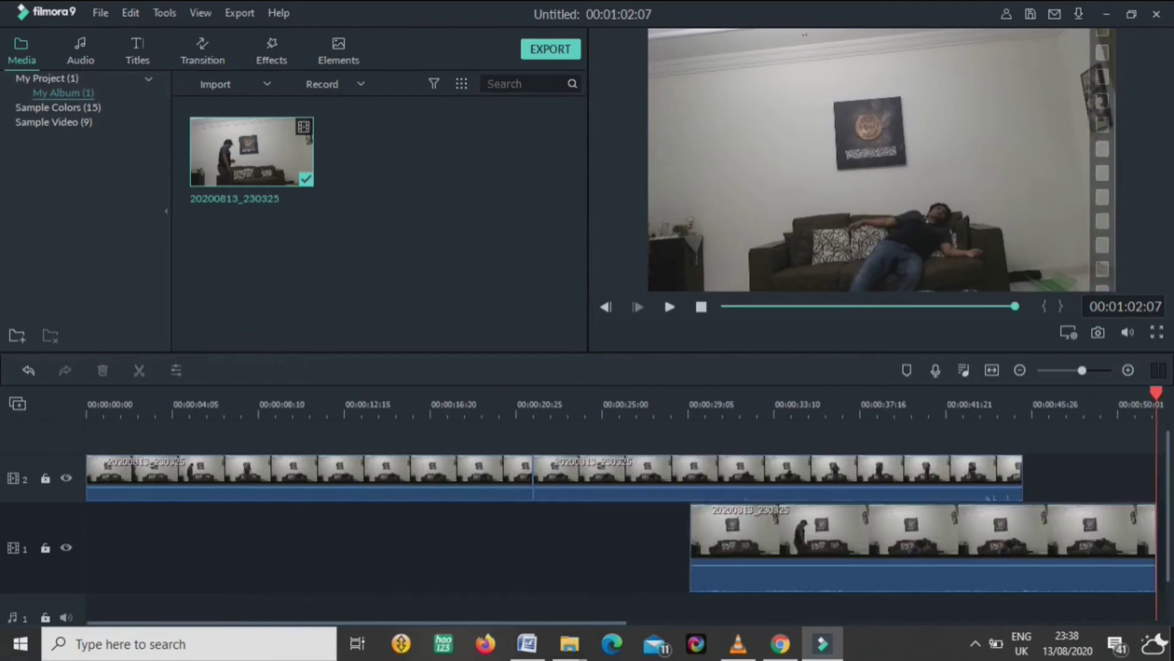
pyautogui.moveTo(924, 538); pyautogui.dragTo(318, 538)
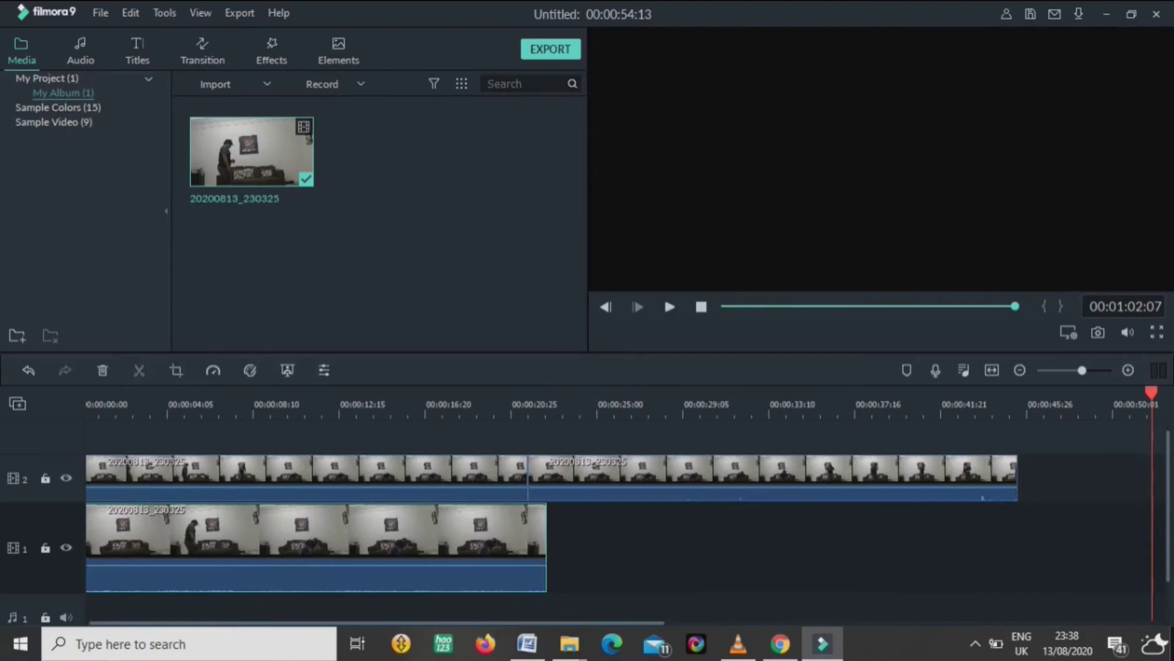
# Capture a snapshot at 00:00:25:02 and stretch it on track 1, after the video clip, to the end of the track 2 footage
pyautogui.click(512, 406)
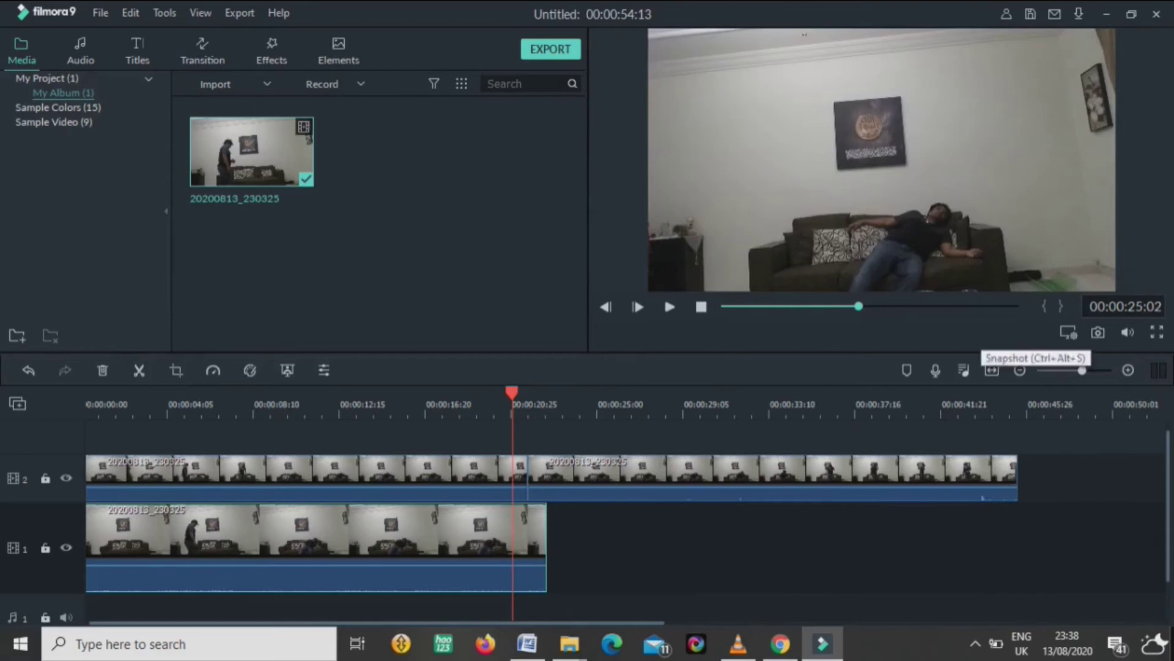
pyautogui.click(1099, 333)
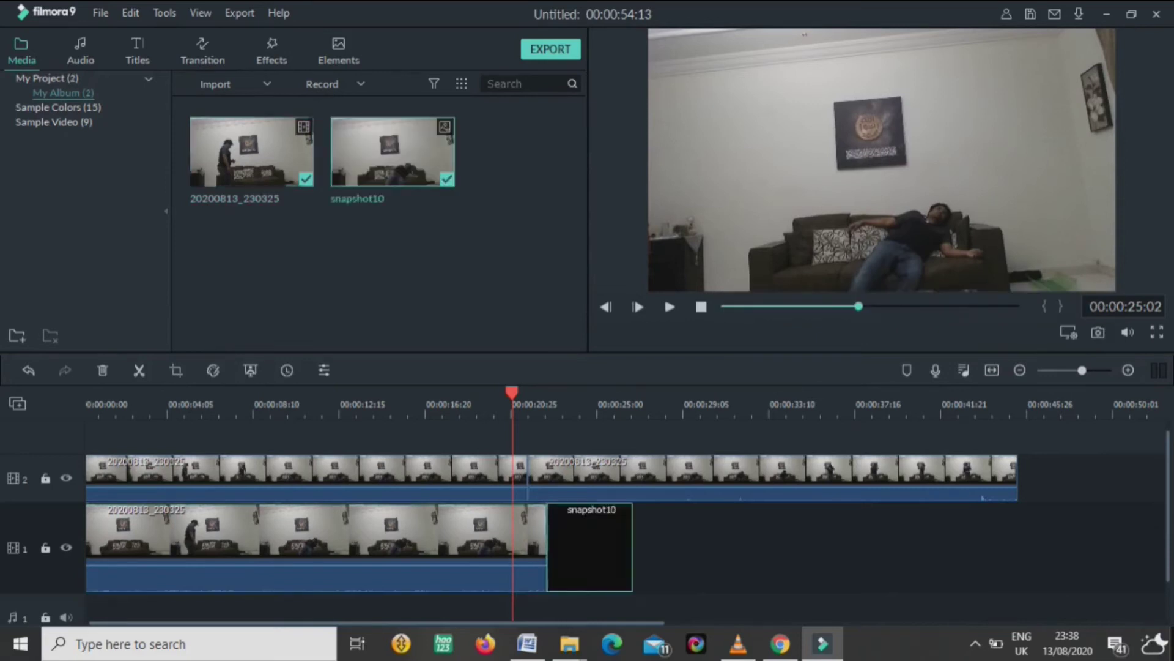
pyautogui.moveTo(632, 564); pyautogui.dragTo(1018, 584)
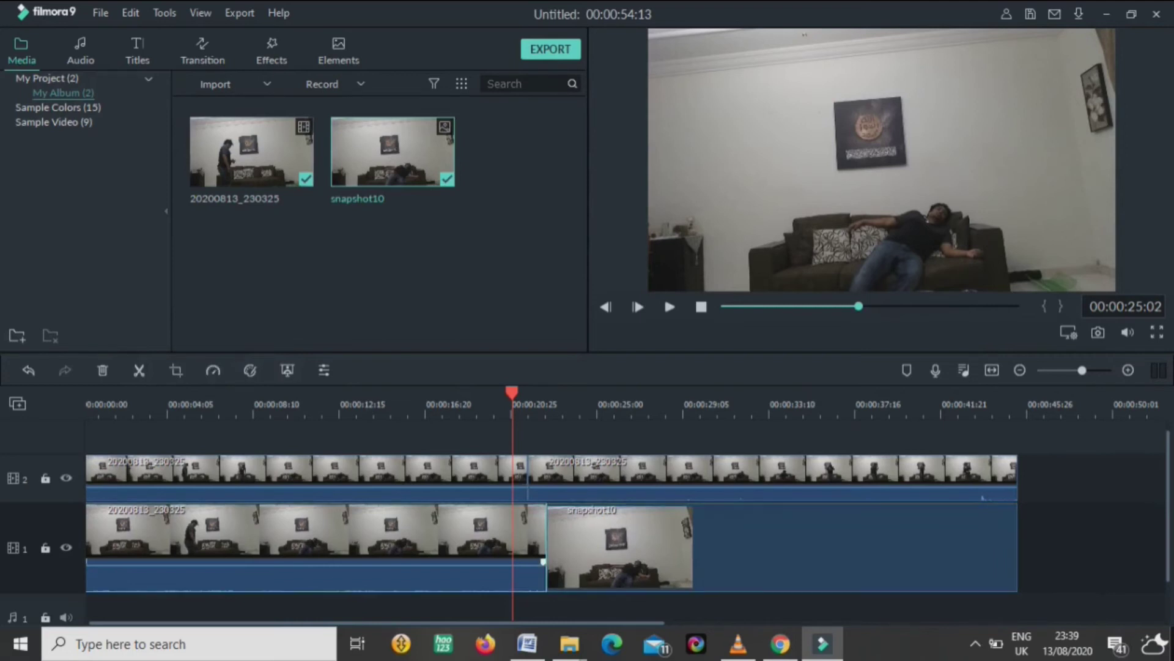
# Reduce the opacity of the second clip on track 2 to 70.77% and change its blending mode
pyautogui.click(772, 478)
pyautogui.click(782, 548)
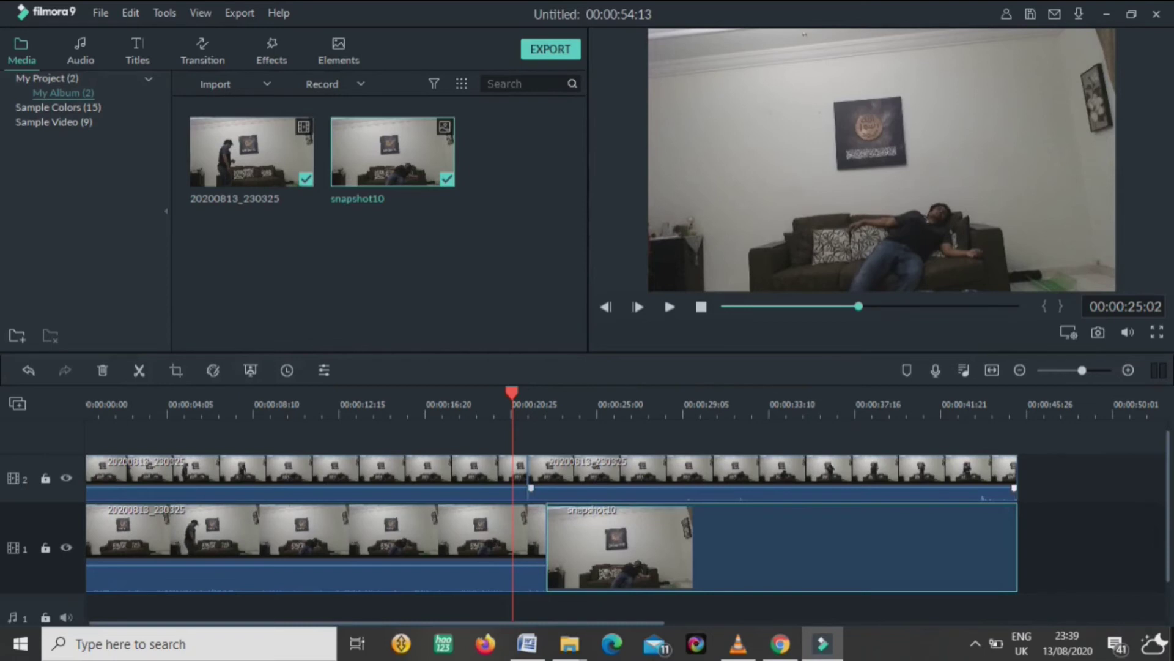
pyautogui.click(772, 477)
pyautogui.doubleClick(772, 478)
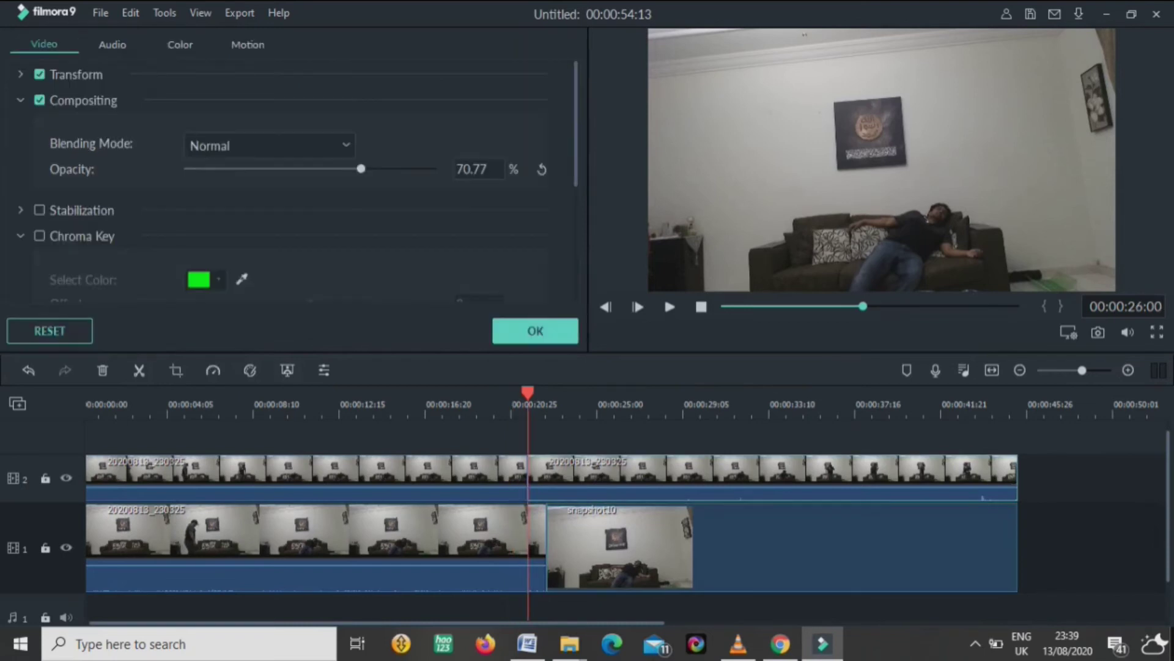
pyautogui.click(269, 145)
pyautogui.scroll(-4, 245, 218)
pyautogui.click(227, 218)
pyautogui.click(535, 331)
# Cut off the second track 2 clip after 00:00:51:15 and shorten the track 1 snapshot to end at the same point
pyautogui.press('space')
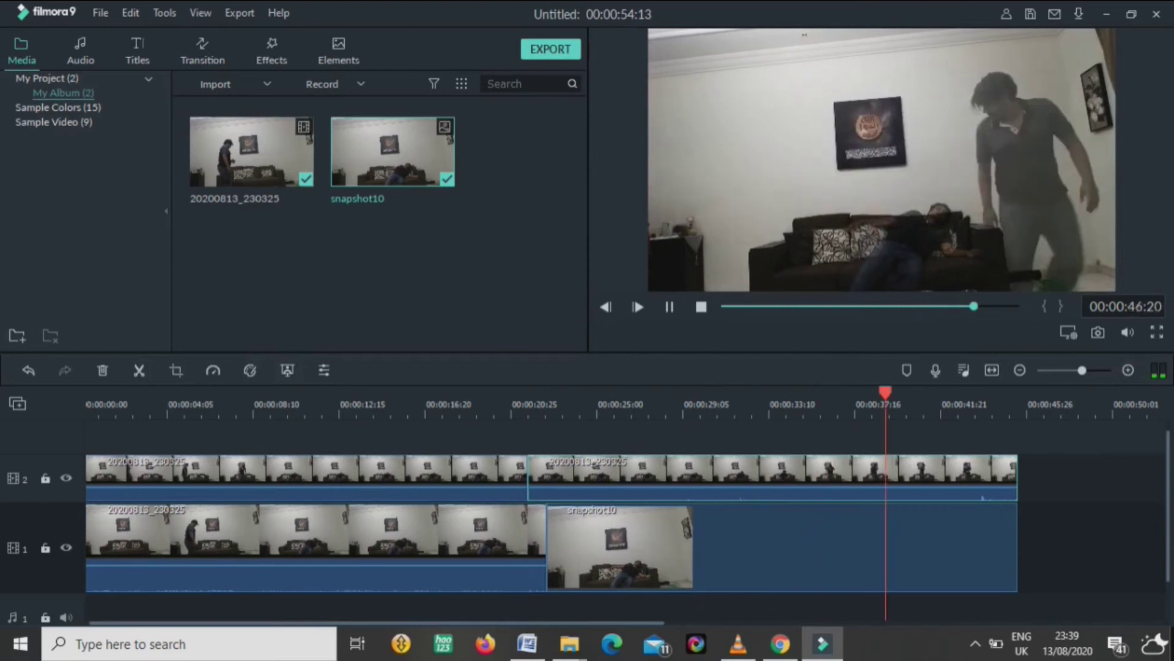
pyautogui.press('space')
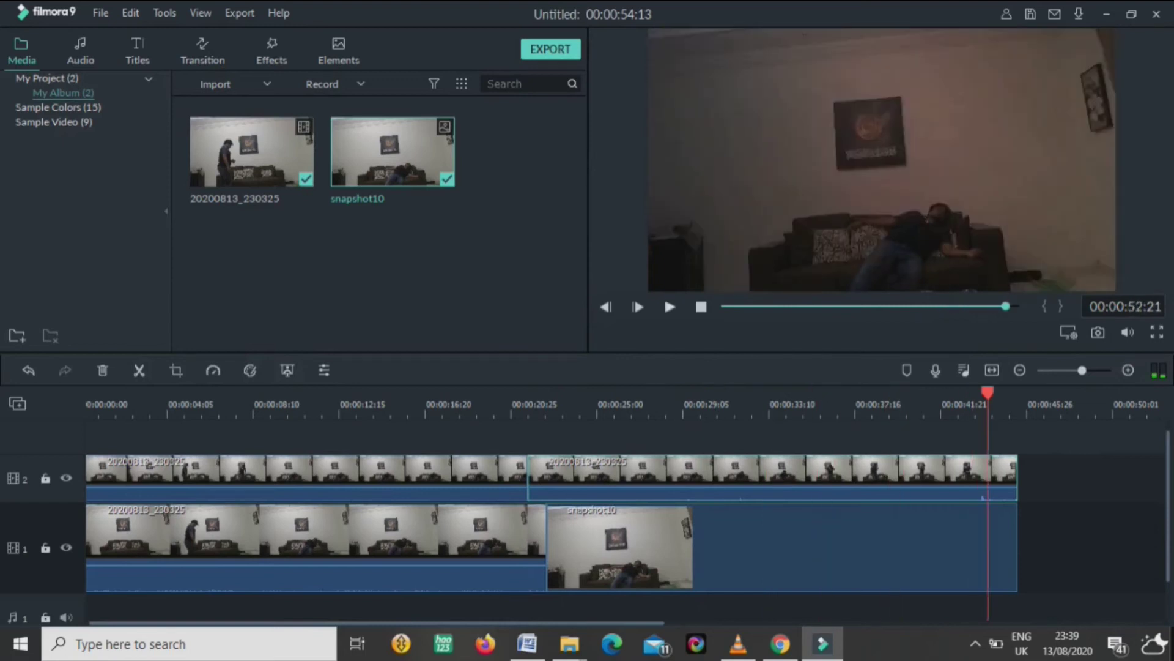
pyautogui.press('Left')
pyautogui.press('Left')
pyautogui.press('Left')
pyautogui.press('Left')
pyautogui.press('Left')
pyautogui.press('Left')
pyautogui.press('Left')
pyautogui.press('Left')
pyautogui.press('Left')
pyautogui.press('Left')
pyautogui.press('Left')
pyautogui.press('Left')
pyautogui.press('Left')
pyautogui.press('Left')
pyautogui.press('Left')
pyautogui.press('Left')
pyautogui.press('Left')
pyautogui.press('Left')
pyautogui.press('Left')
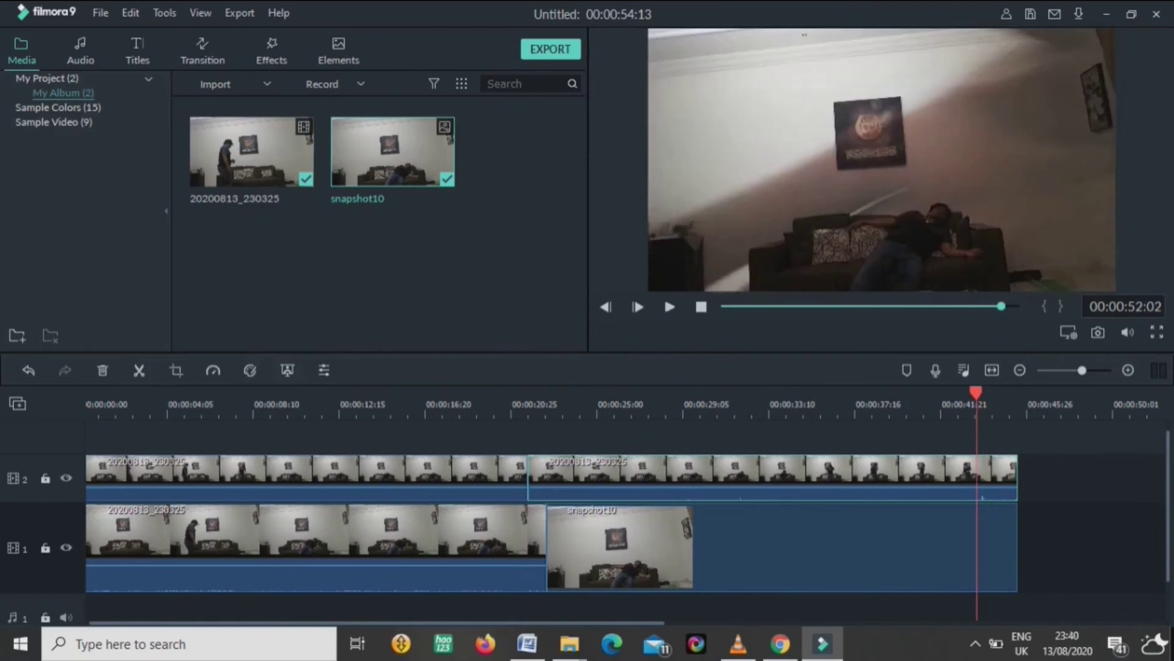
pyautogui.press('Left')
pyautogui.press('Left')
pyautogui.press('Left')
pyautogui.press('Left')
pyautogui.press('Left')
pyautogui.press('Left')
pyautogui.press('Left')
pyautogui.press('Left')
pyautogui.press('Left')
pyautogui.press('Left')
pyautogui.press('Left')
pyautogui.press('Left')
pyautogui.press('Left')
pyautogui.press('Left')
pyautogui.press('Left')
pyautogui.press('Left')
pyautogui.press('Left')
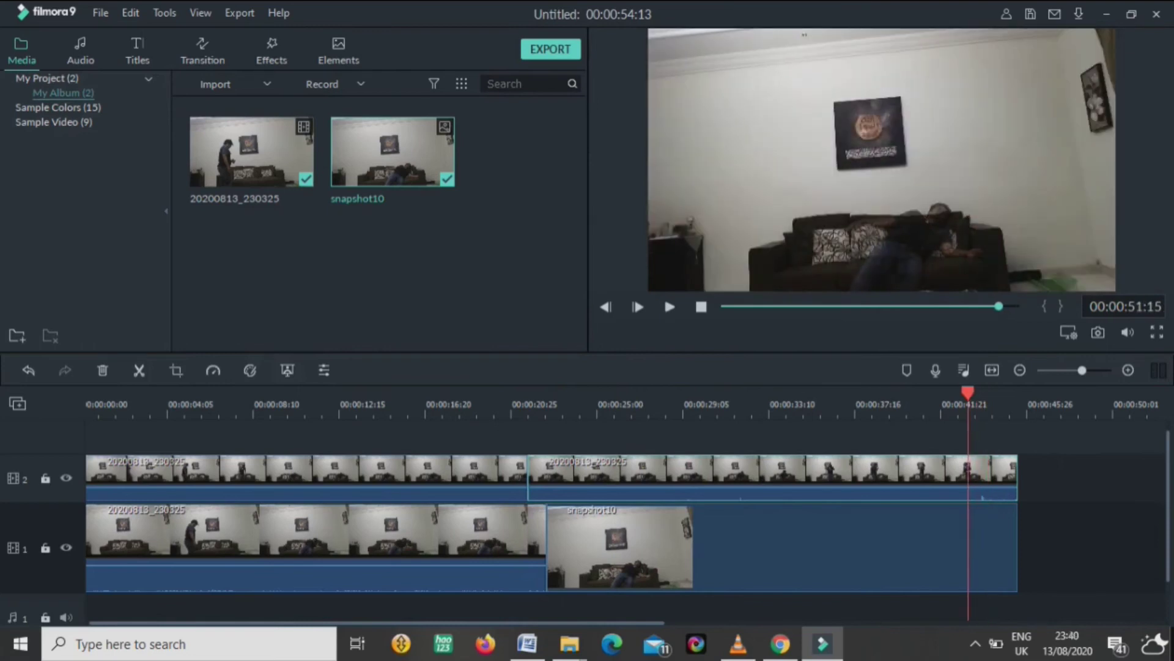
pyautogui.hotkey('ctrl', 'b')
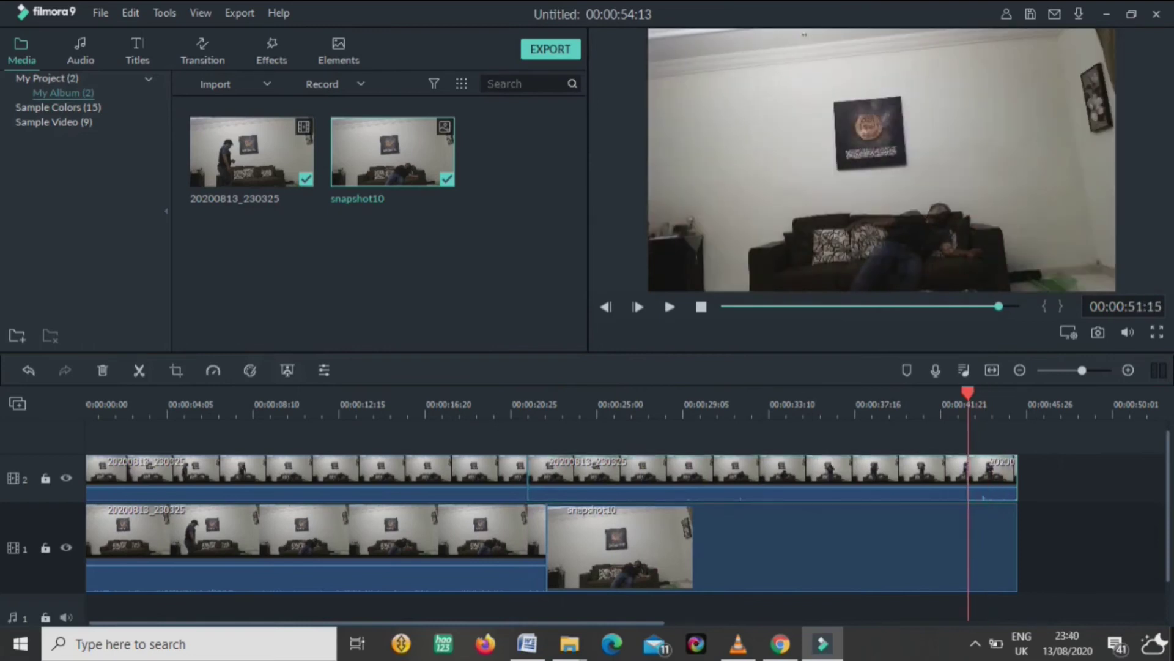
pyautogui.press('Delete')
pyautogui.click(1003, 551)
pyautogui.moveTo(1018, 551); pyautogui.dragTo(968, 550)
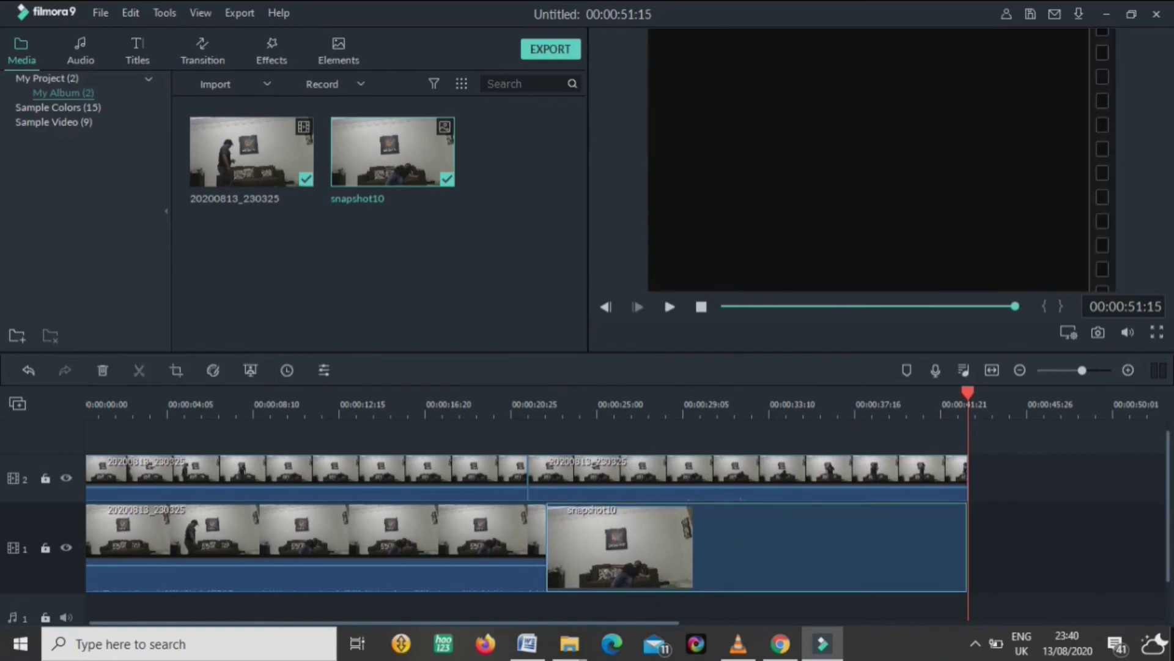
# Import the groaningandlaughing audio file from the AUDIO HORROR folder inside HORROR into the project media
pyautogui.click(476, 404)
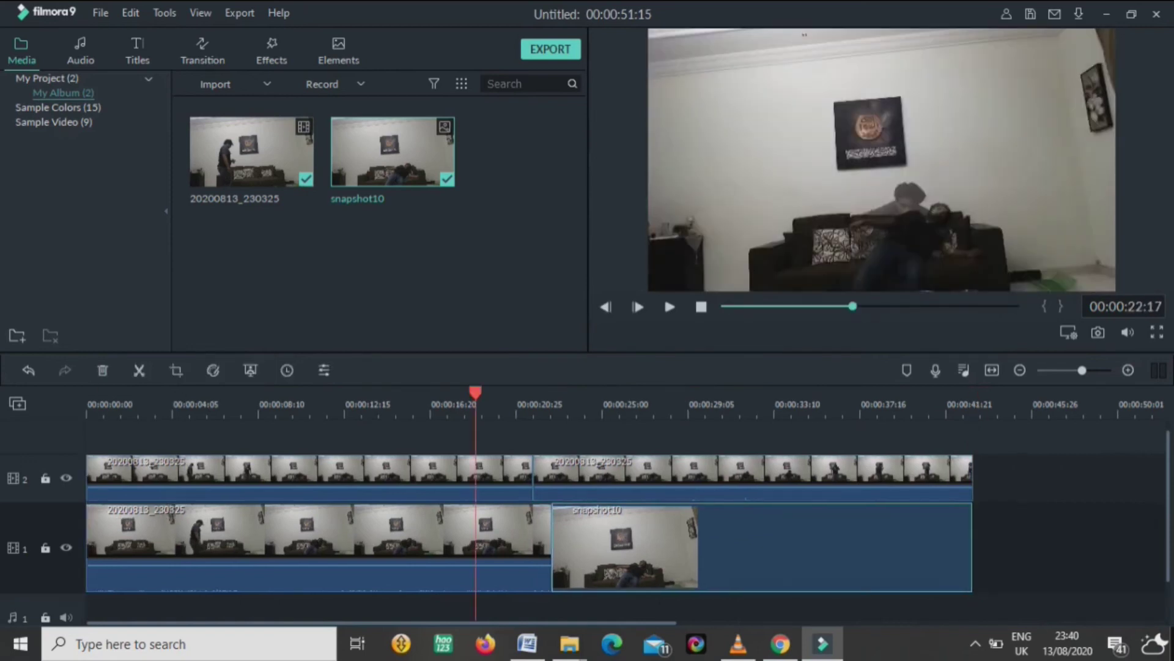
pyautogui.click(495, 404)
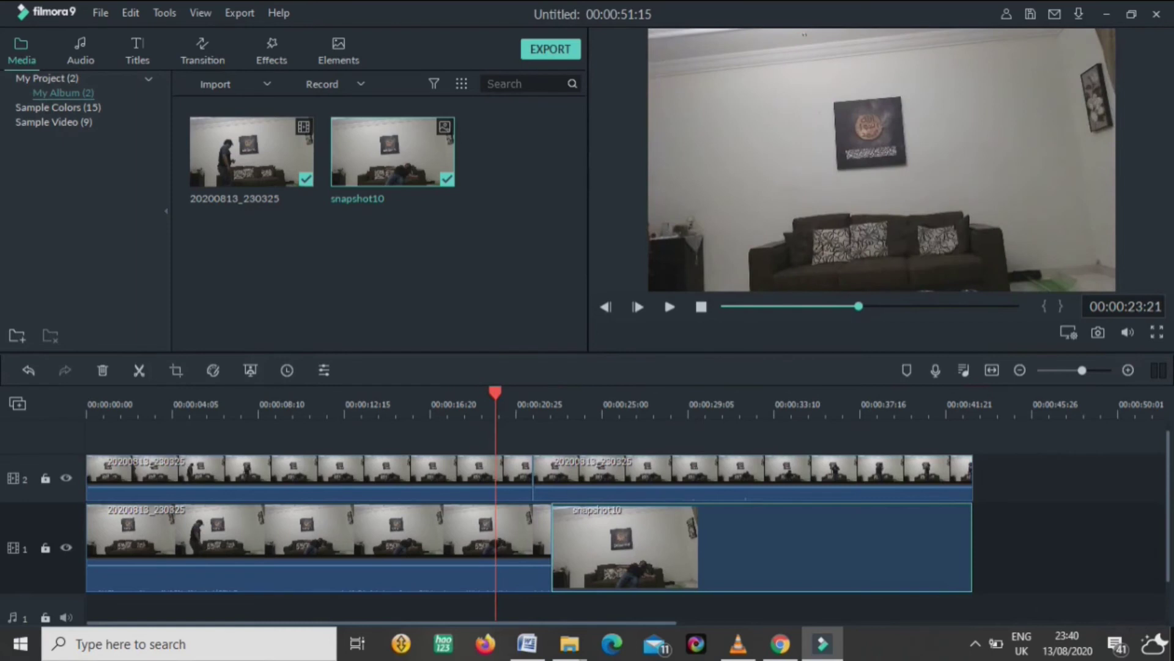
pyautogui.scroll(-1, 612, 520)
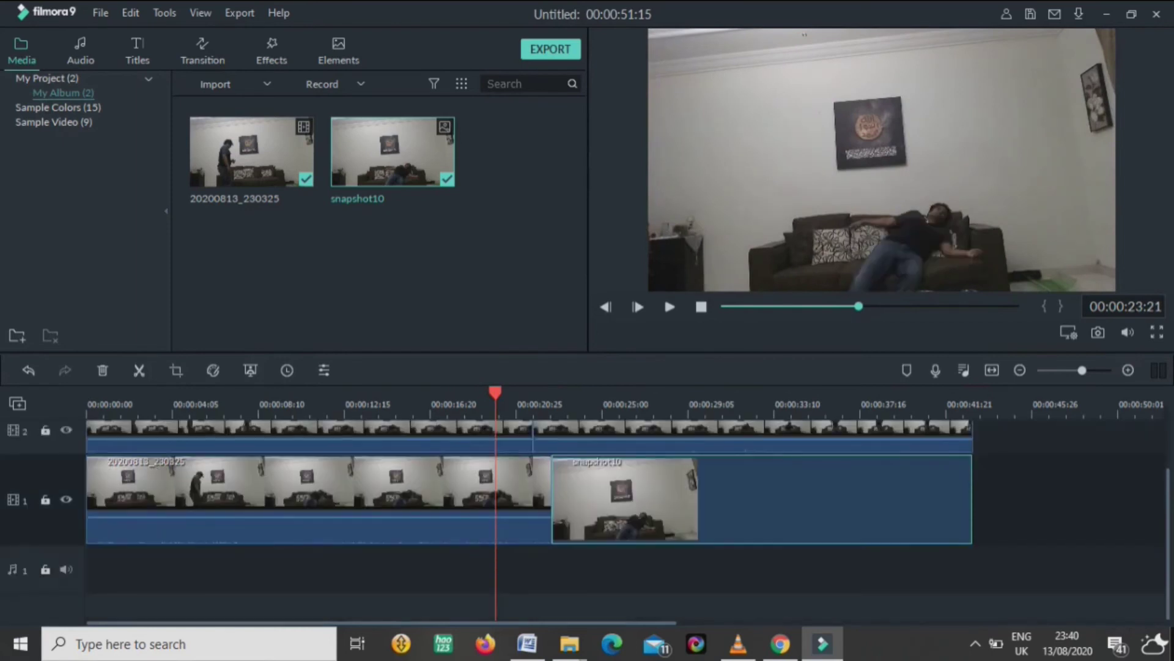
pyautogui.click(216, 84)
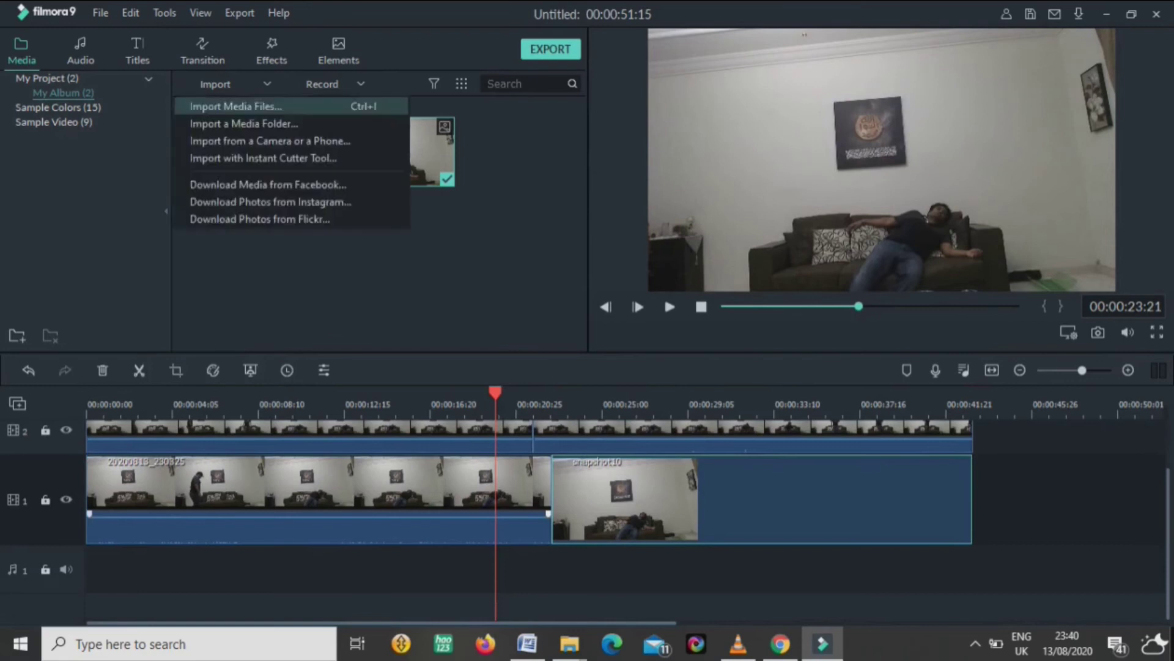
pyautogui.click(232, 105)
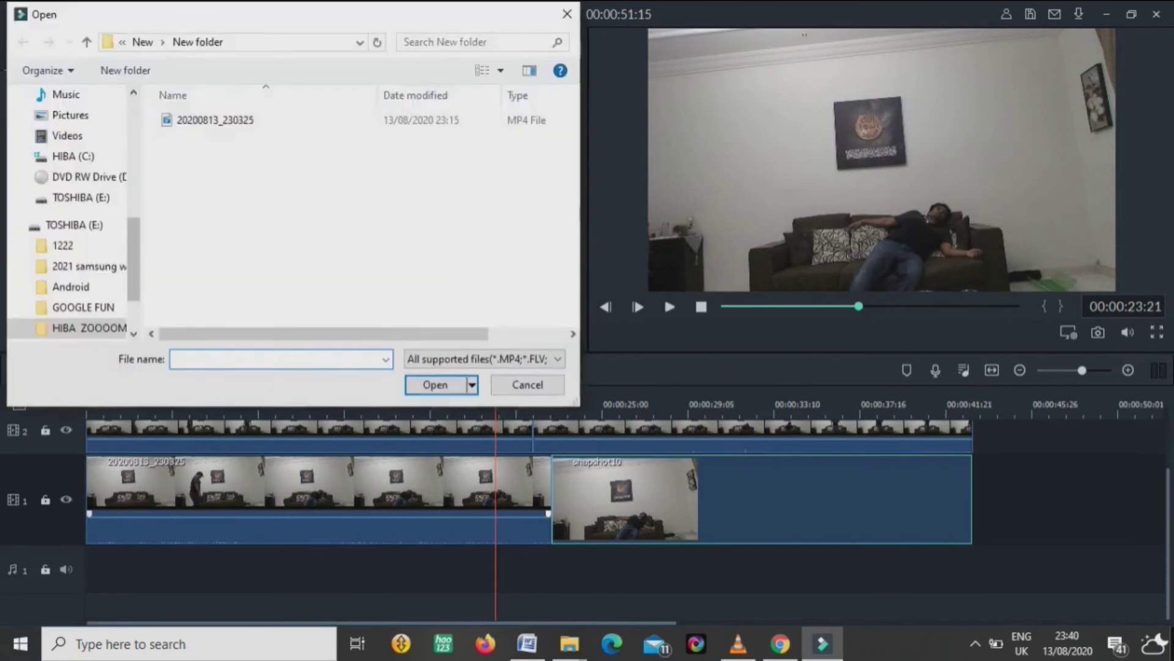
pyautogui.scroll(4, 73, 156)
pyautogui.click(73, 156)
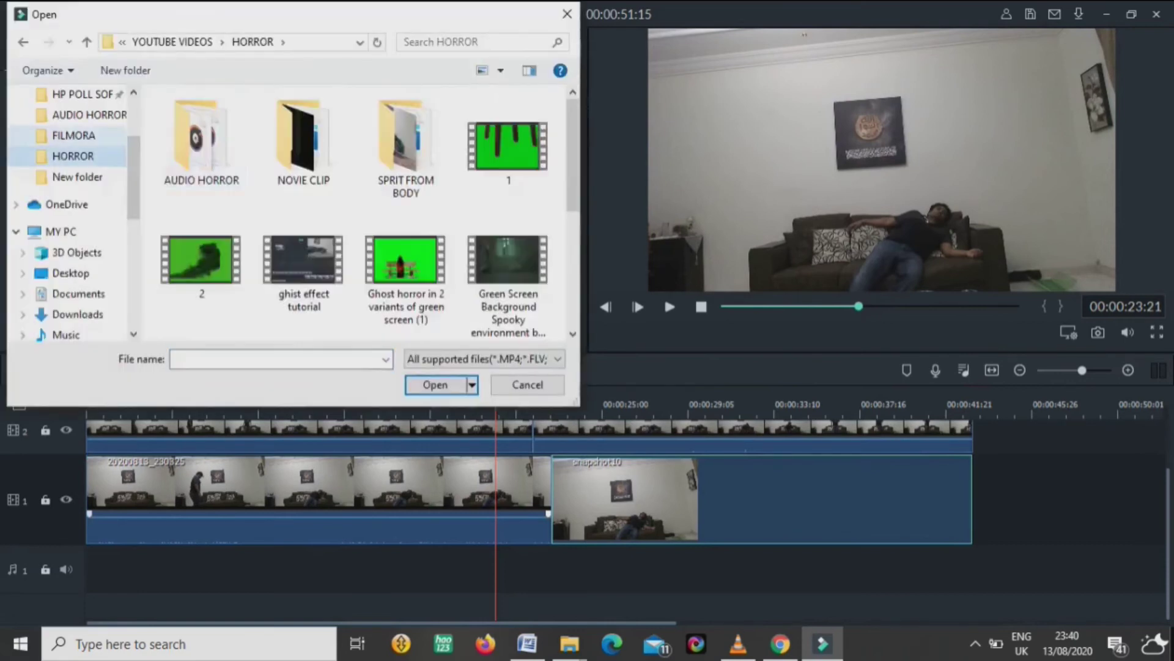
pyautogui.doubleClick(202, 163)
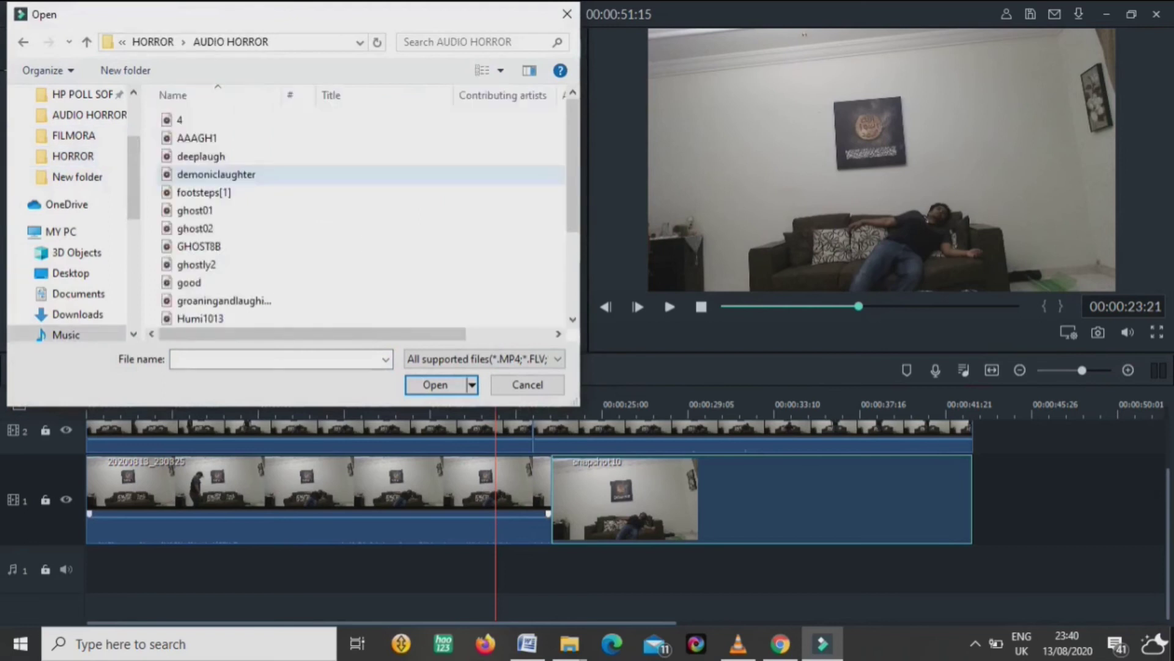
pyautogui.doubleClick(224, 301)
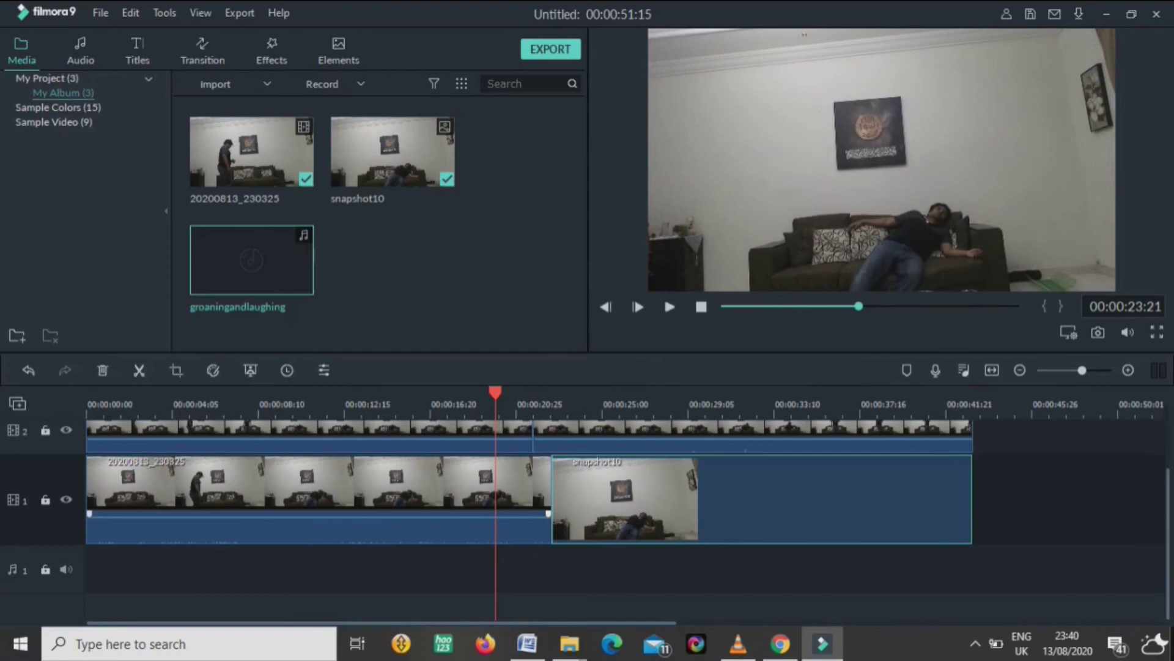
# Place the groaningandlaughing audio at the start of audio track 1, trimmed to end with the video at 00:00:51:15, and preview the result
pyautogui.moveTo(252, 260); pyautogui.dragTo(88, 568)
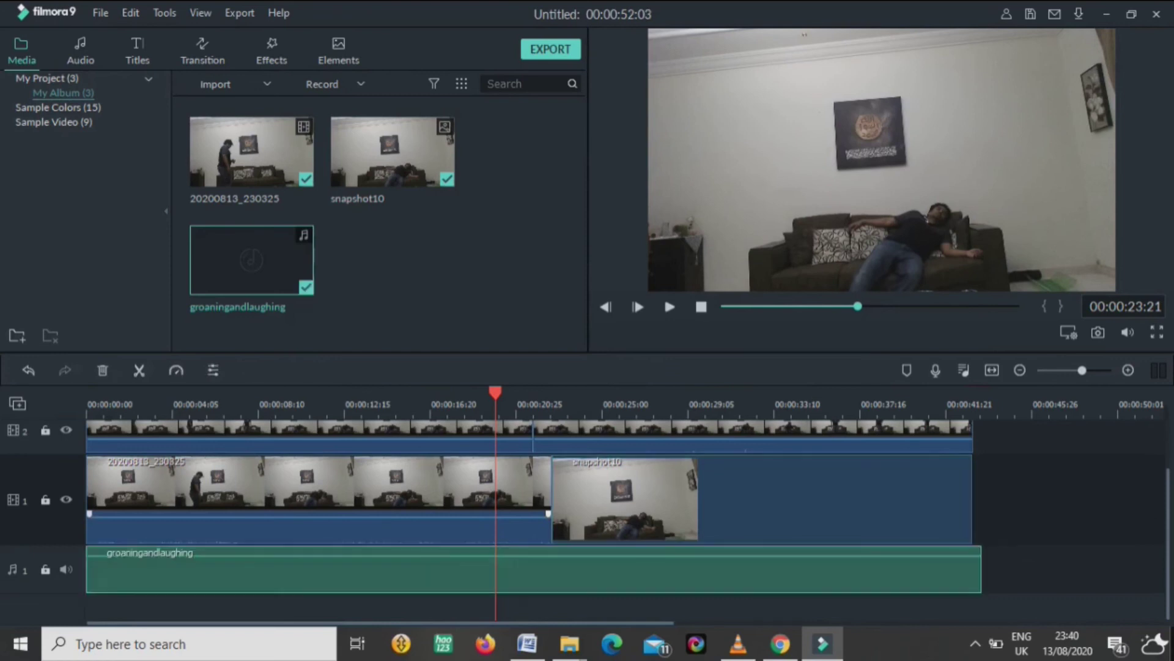
pyautogui.moveTo(981, 570); pyautogui.dragTo(980, 570)
pyautogui.moveTo(981, 570); pyautogui.dragTo(972, 571)
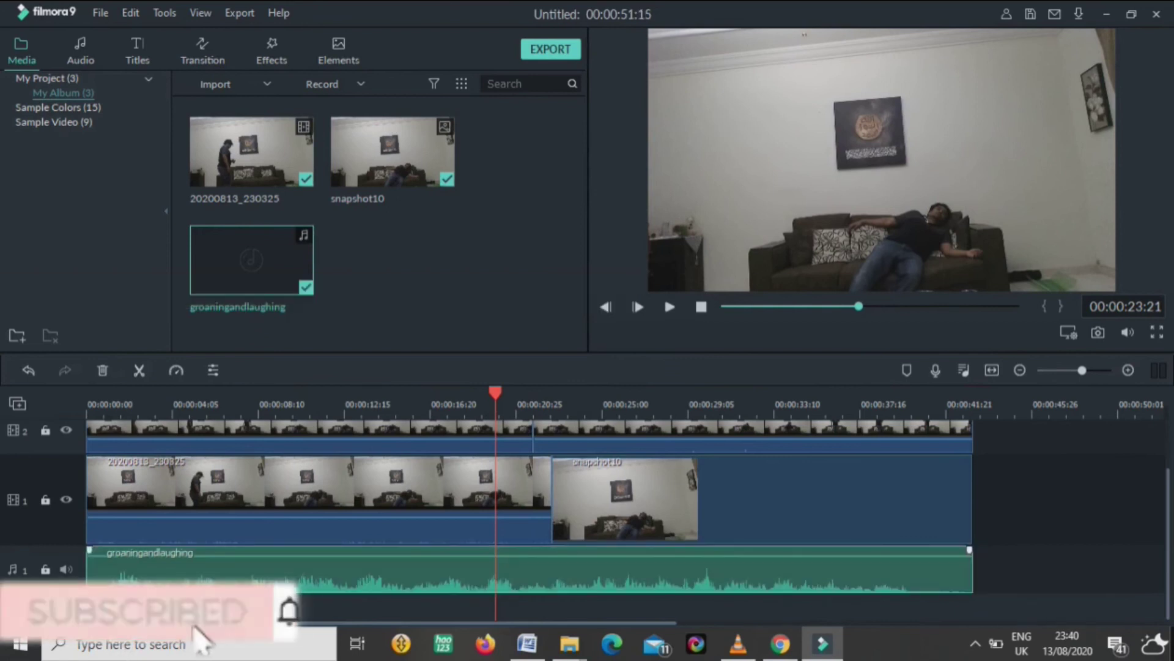
pyautogui.click(669, 306)
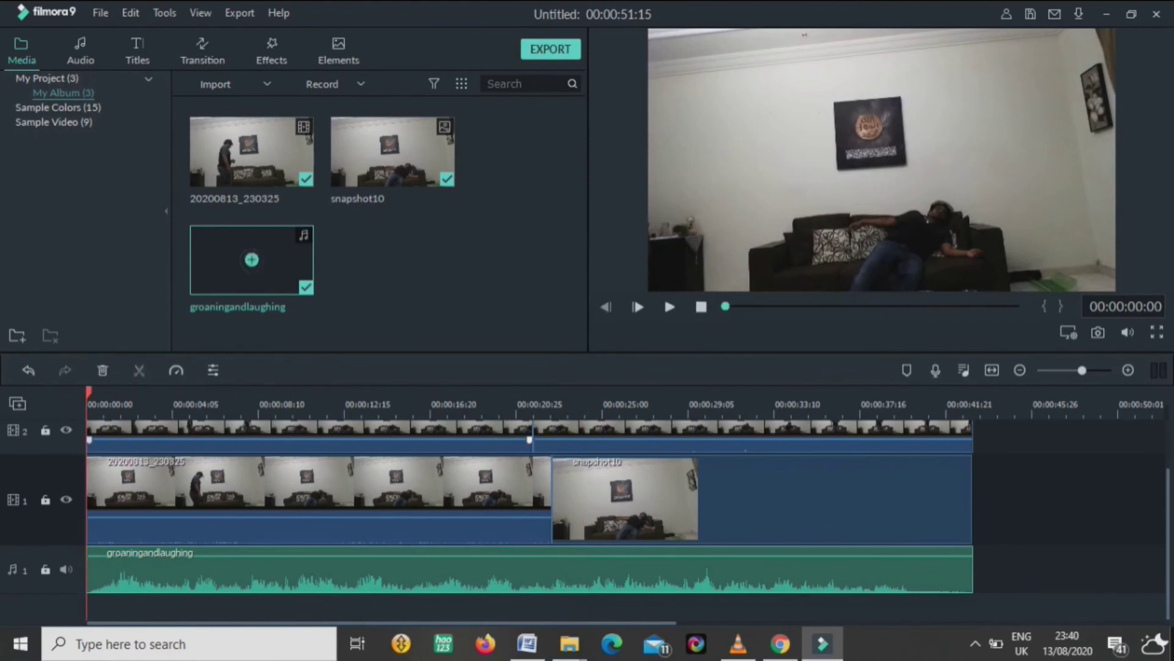
pyautogui.click(342, 483)
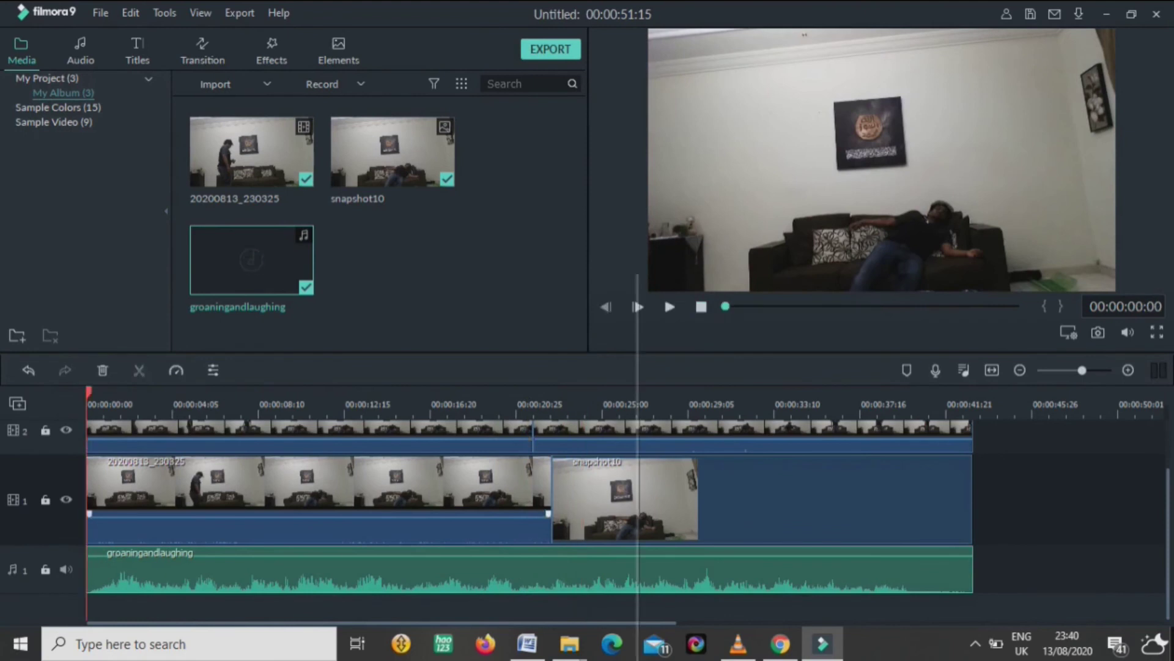
pyautogui.click(637, 432)
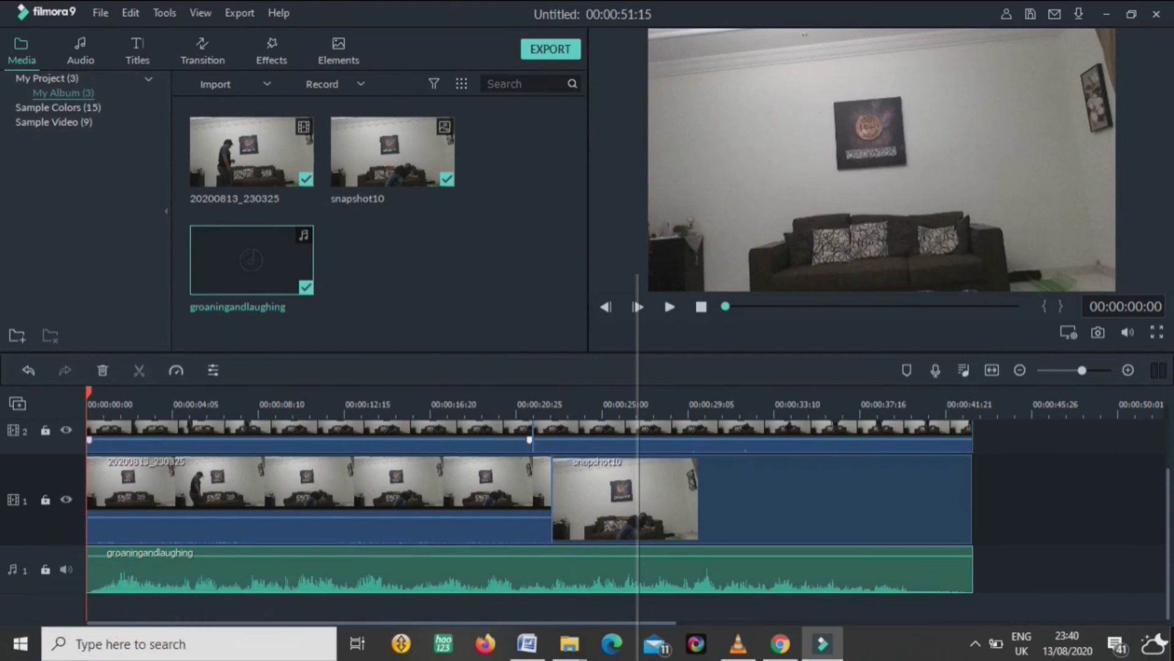
pyautogui.click(637, 569)
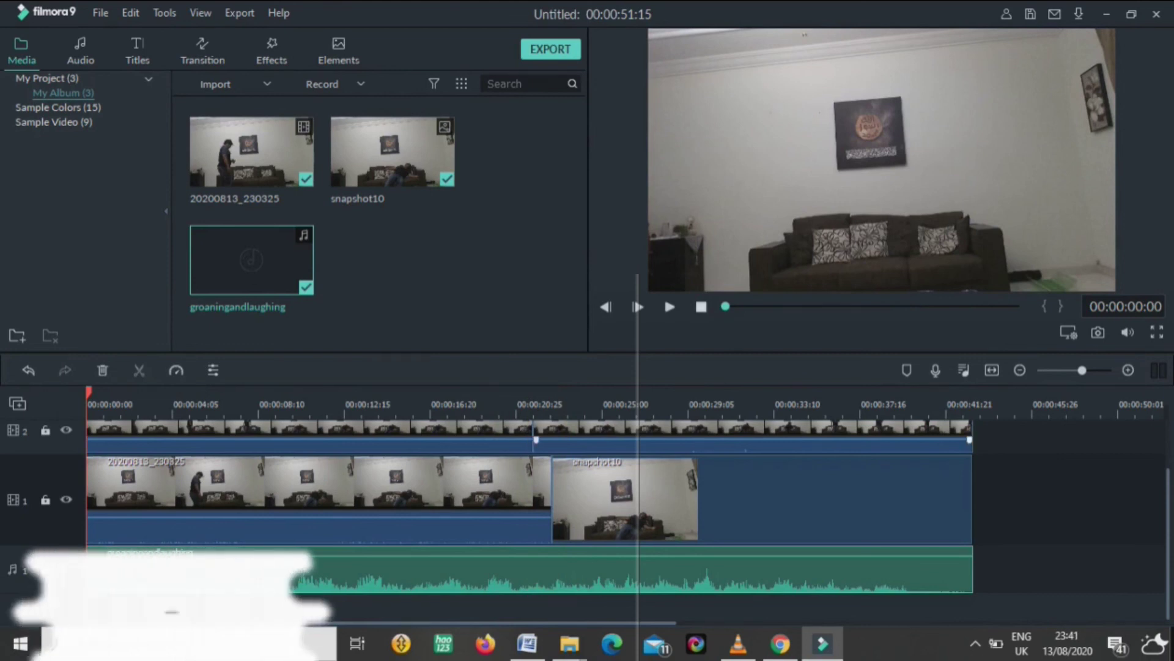
pyautogui.click(319, 484)
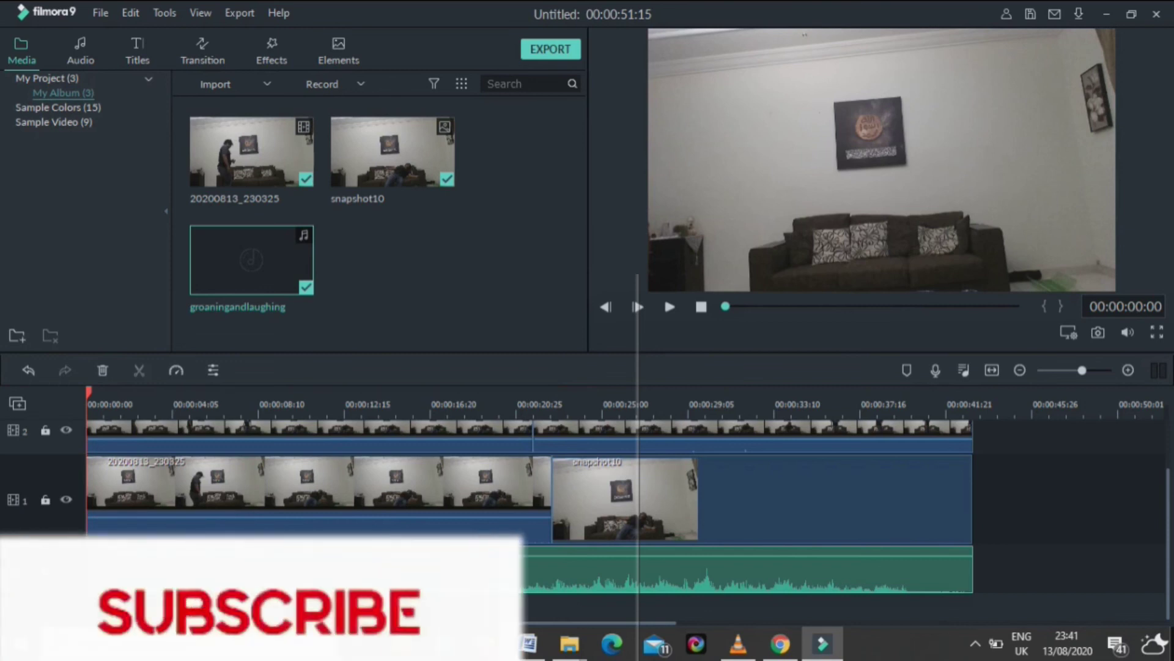
pyautogui.scroll(2, 612, 501)
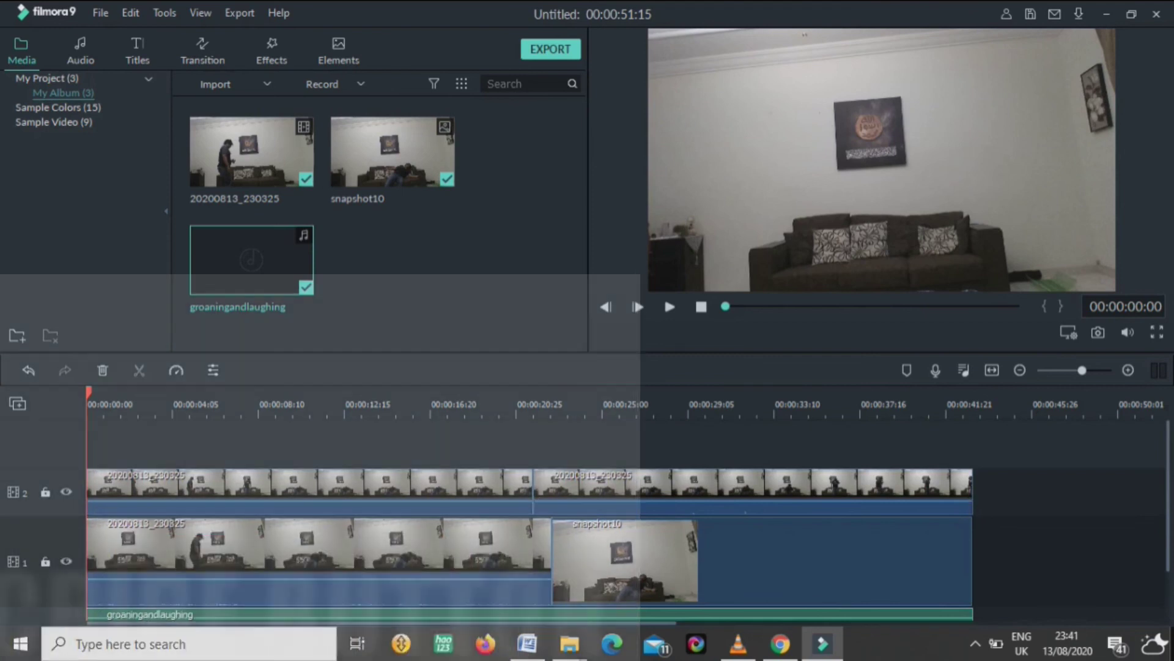
pyautogui.moveTo(739, 643)
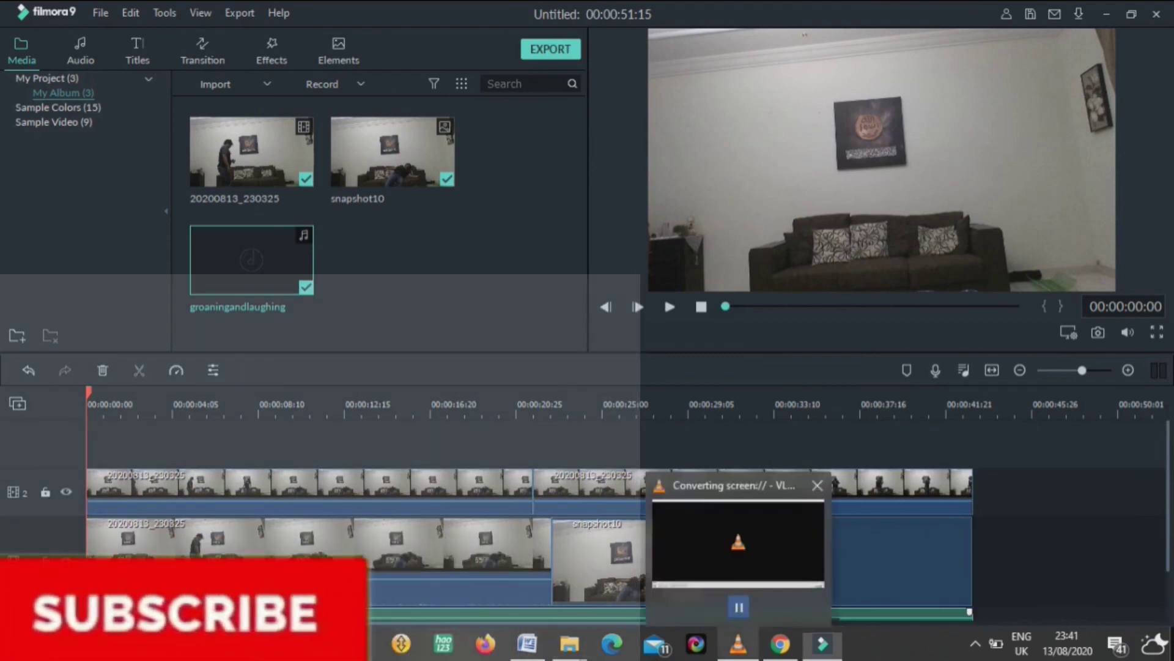